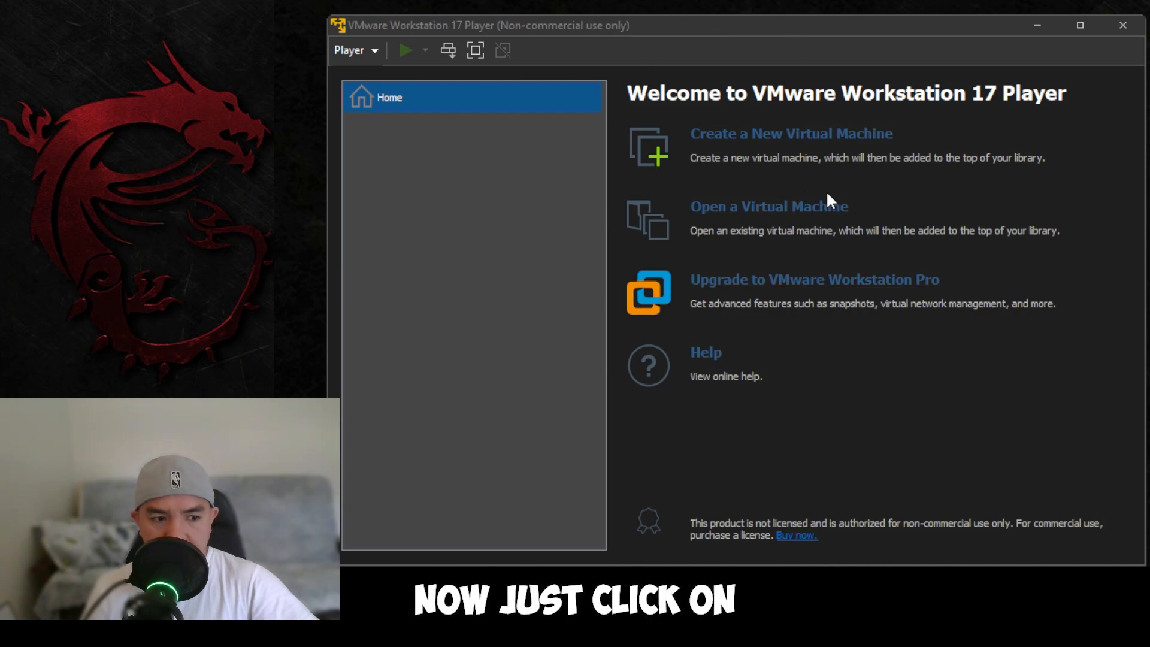
Step: Start a new virtual machine from the Win11_23H2_English_x64v2 ISO in Downloads, detected as Windows 11 x64
click(806, 135)
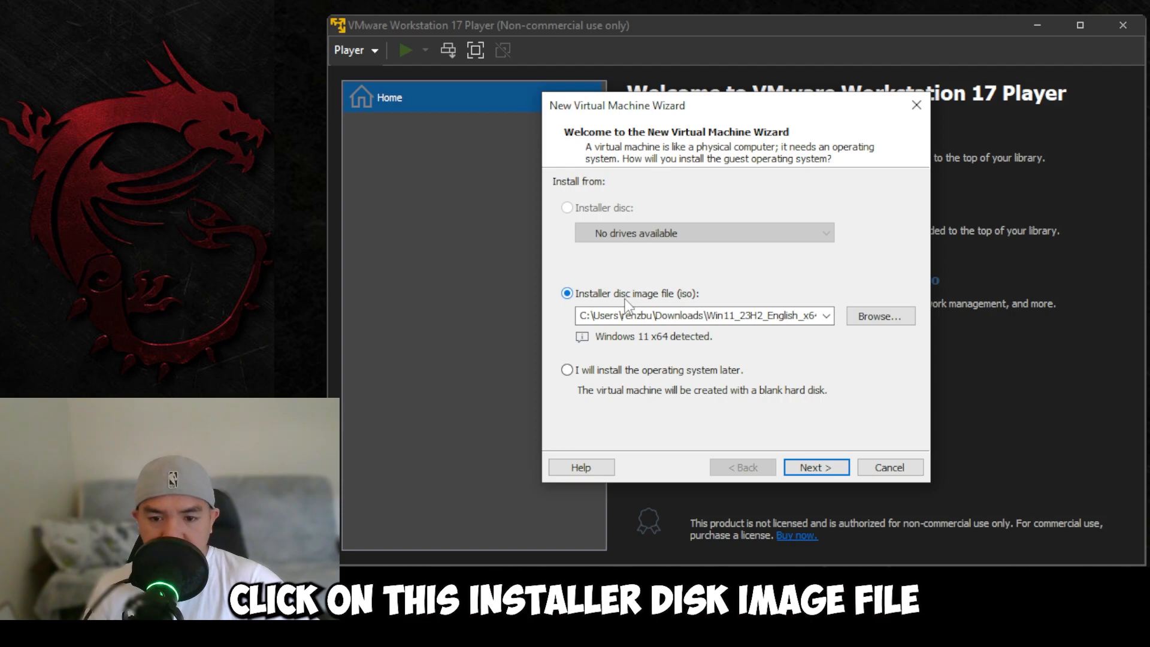
click(880, 316)
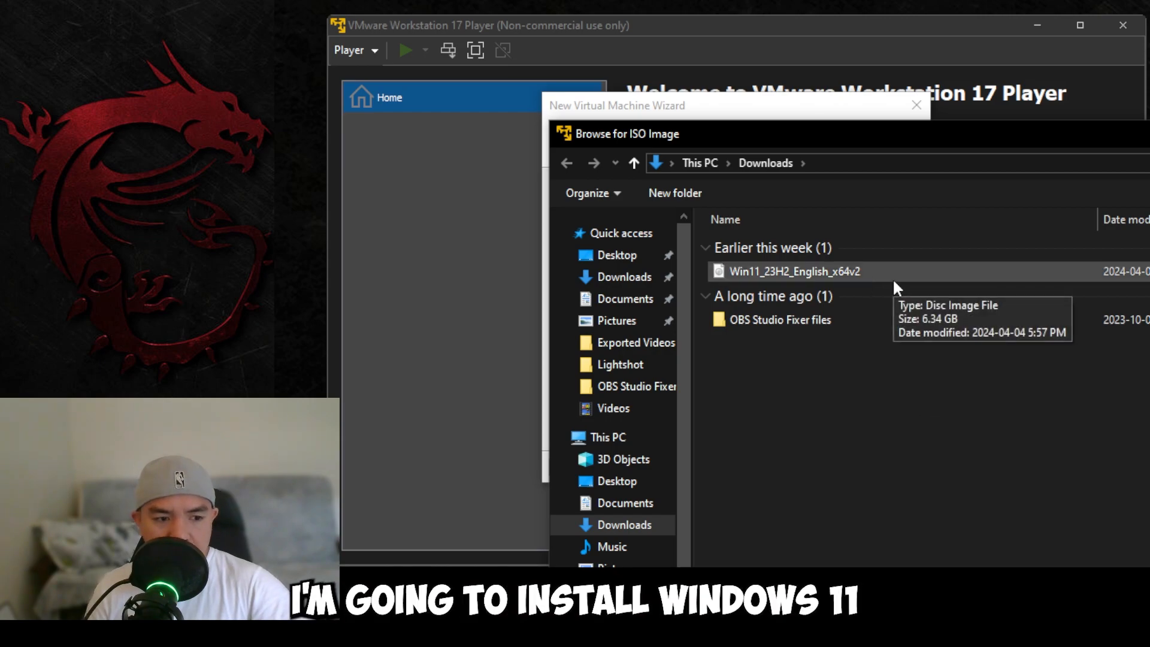
click(912, 270)
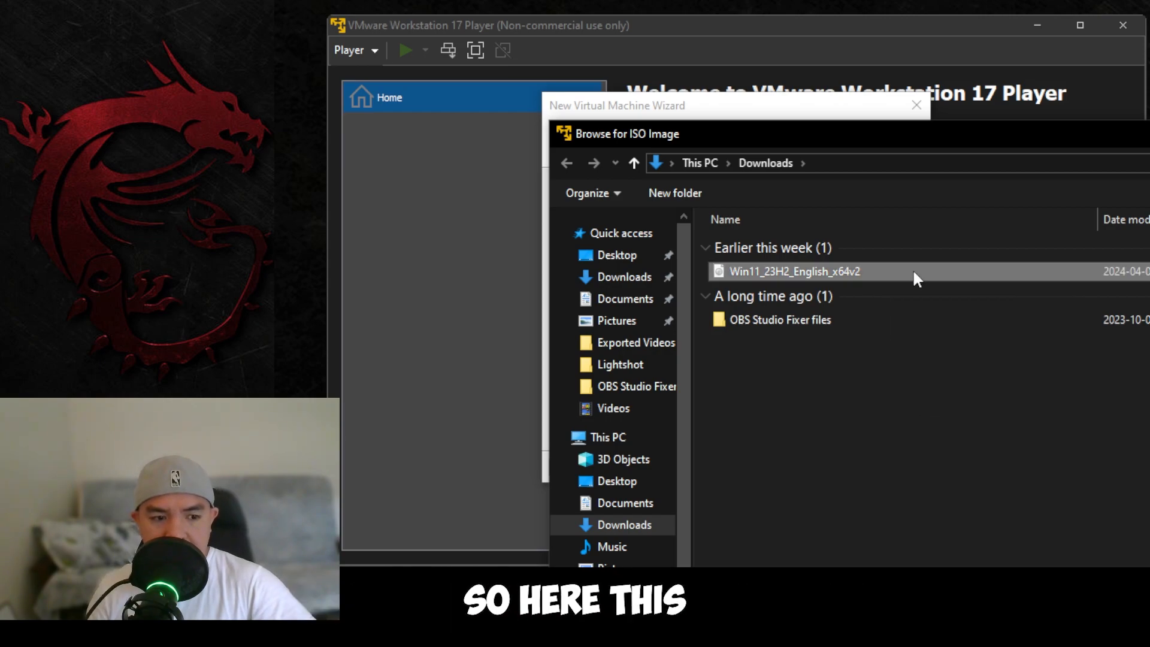
key(Return)
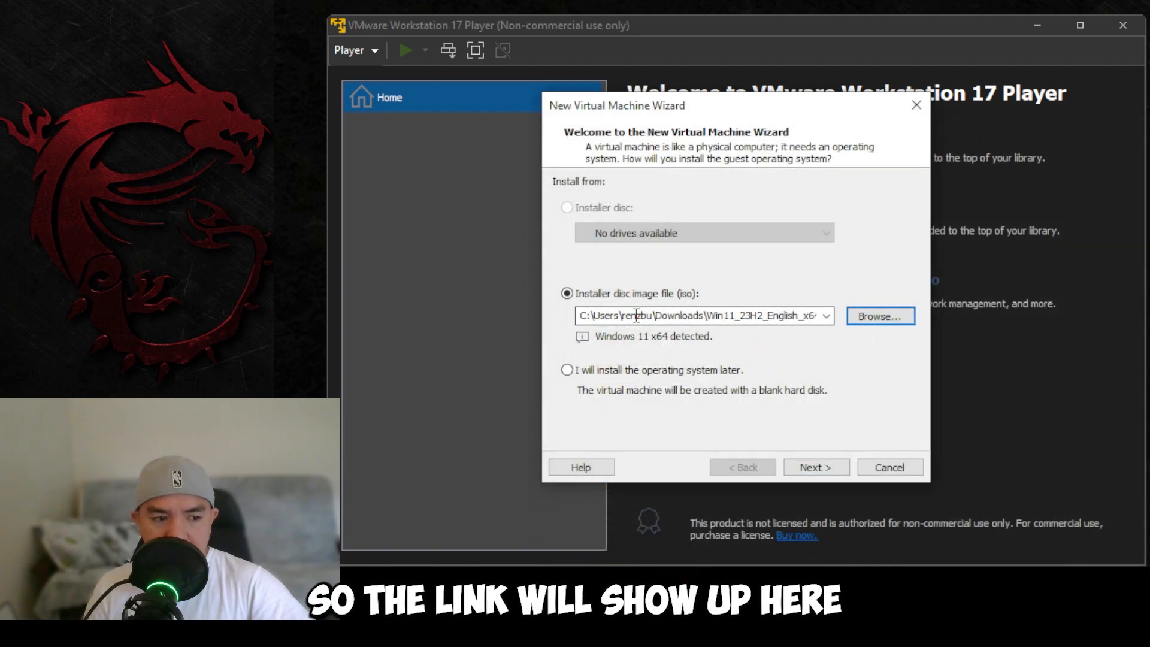
click(826, 469)
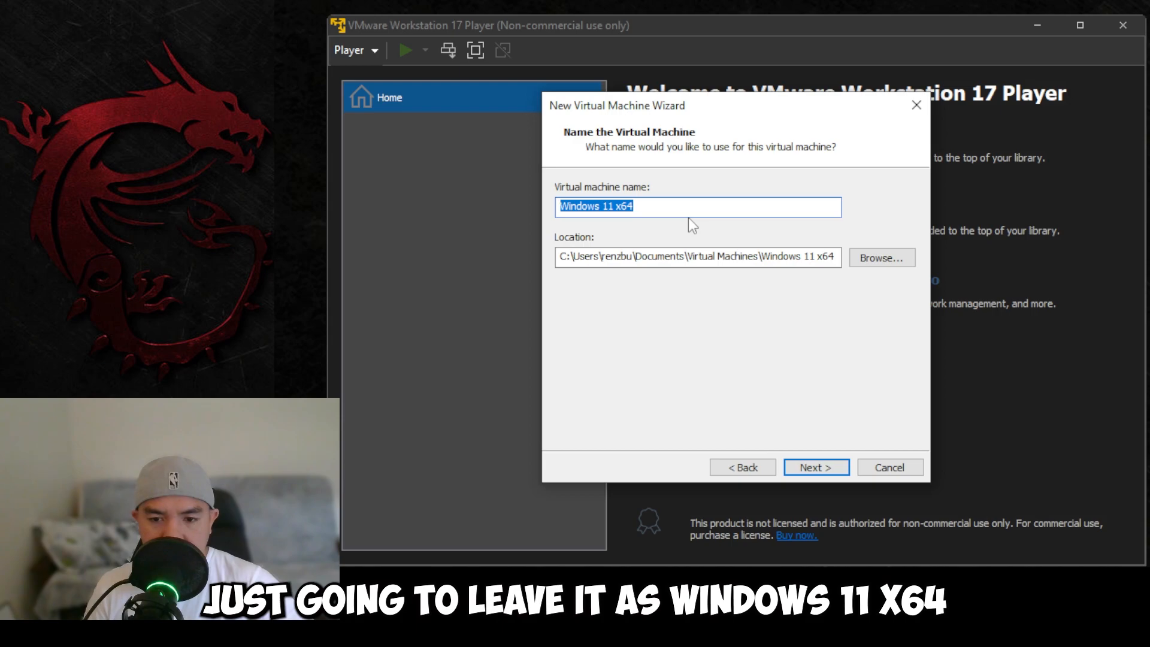
Step: Keep the default name Windows 11 x64 and the Documents\Virtual Machines storage location
drag(591, 257, 743, 261)
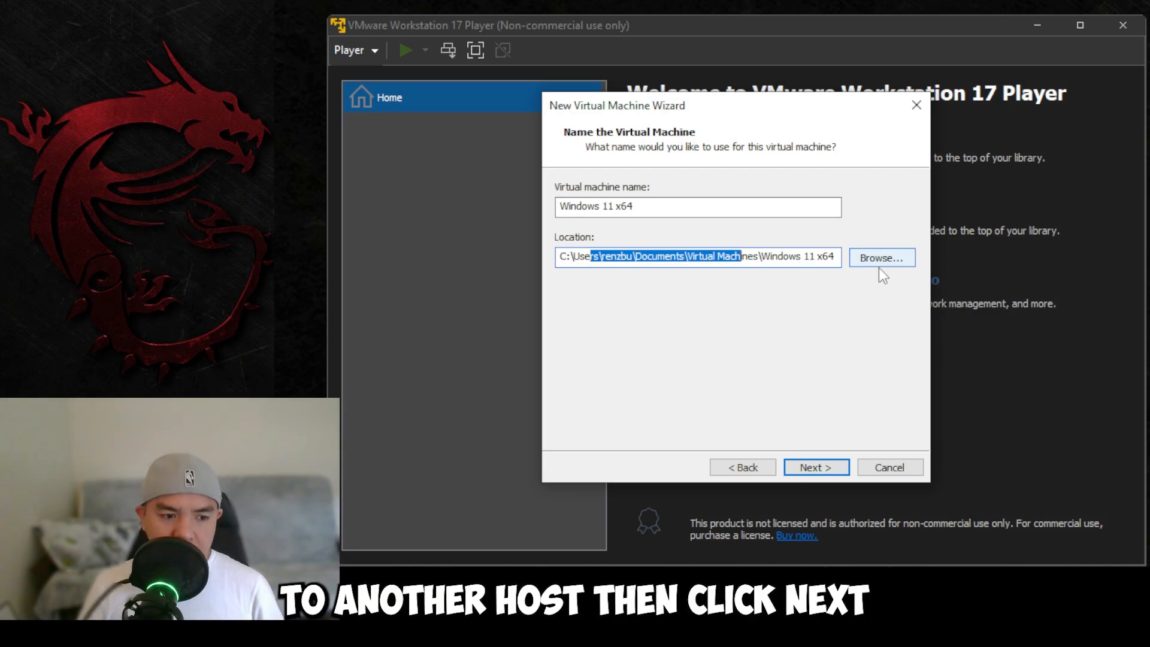
Step: Enter and confirm a TPM encryption password, keeping Remember the password checked
click(816, 468)
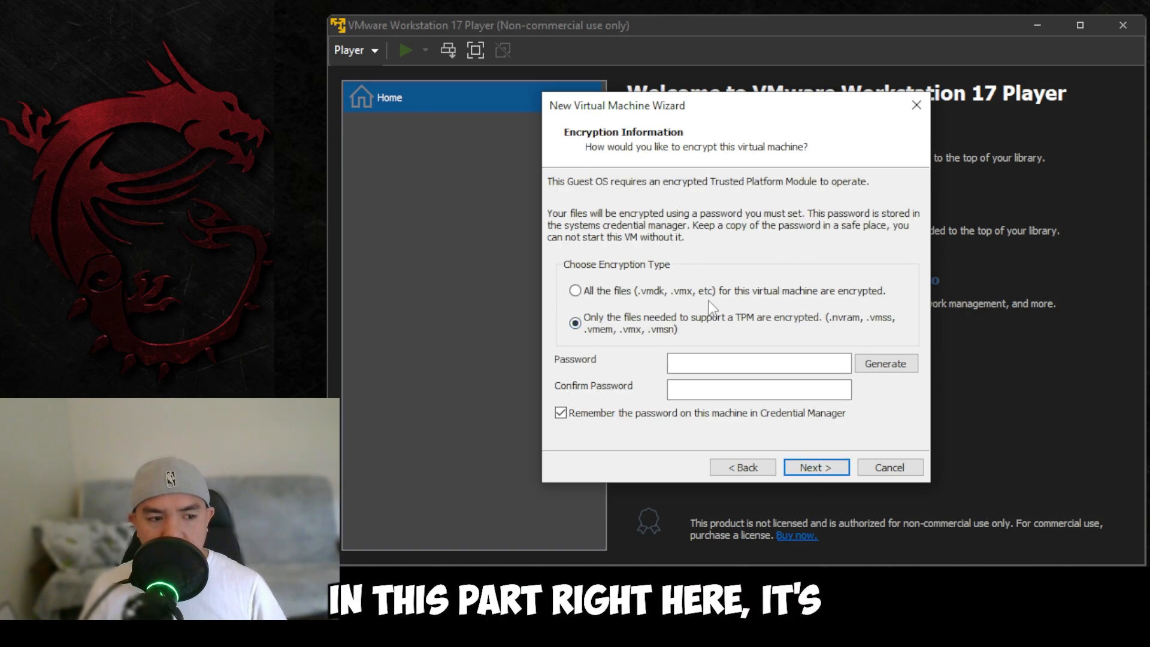
click(786, 372)
text(1234567890)
click(753, 389)
text(1234567890)
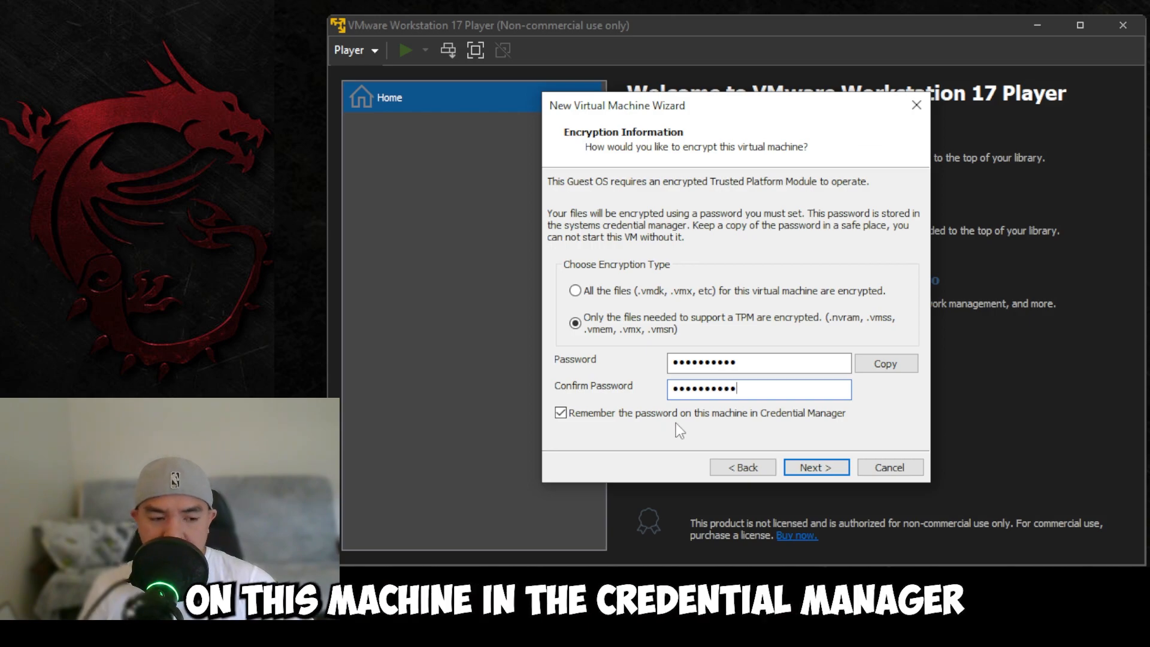
click(806, 466)
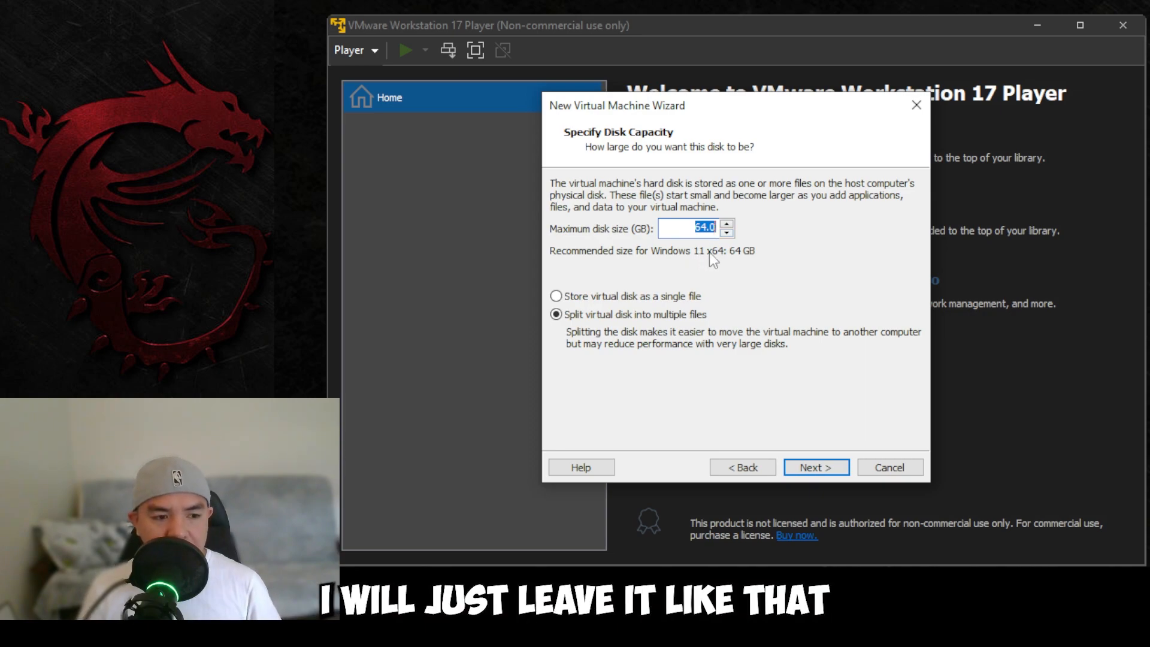
Step: Keep the 64.0 GB maximum disk size and store the virtual disk as a single file
click(701, 230)
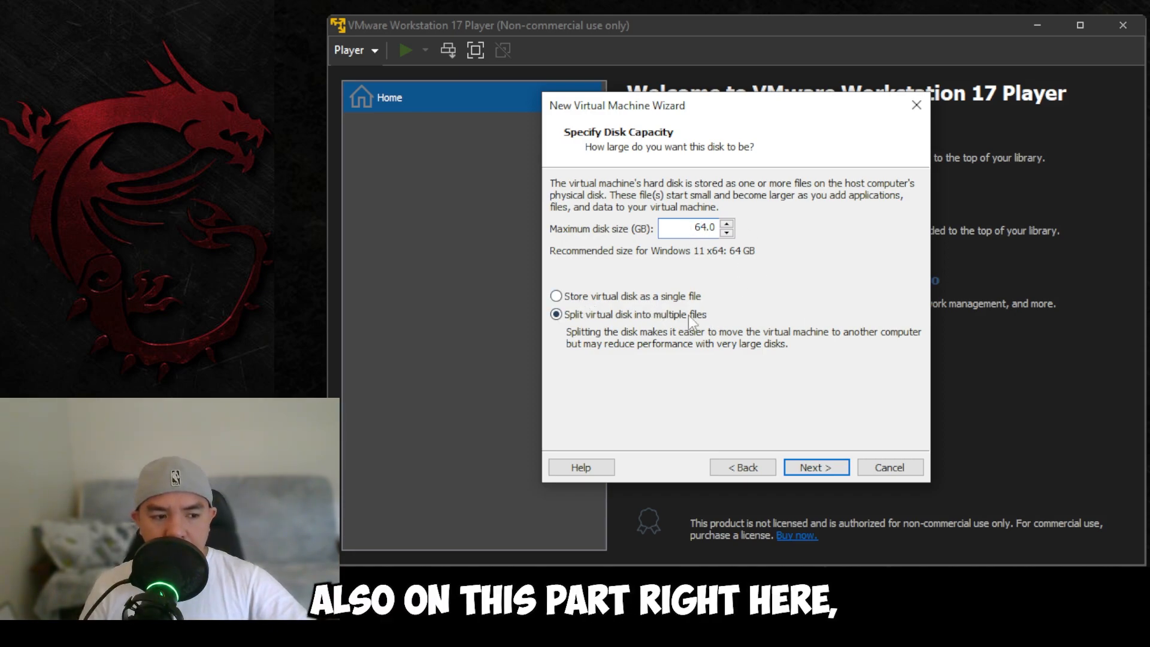
click(601, 299)
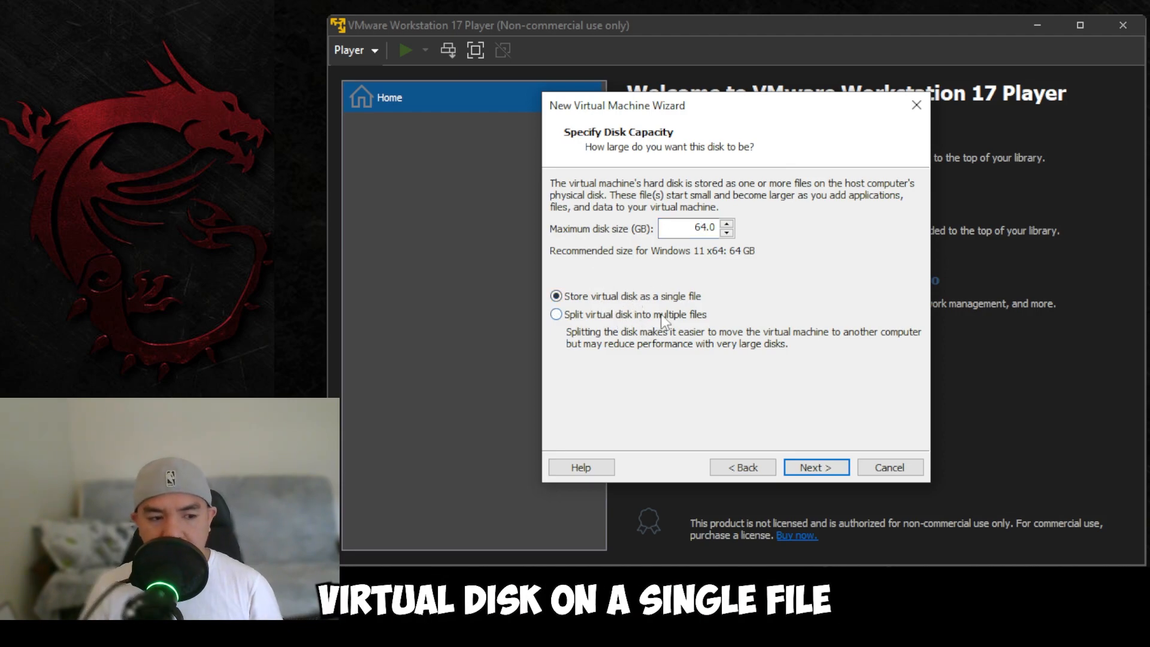
click(826, 471)
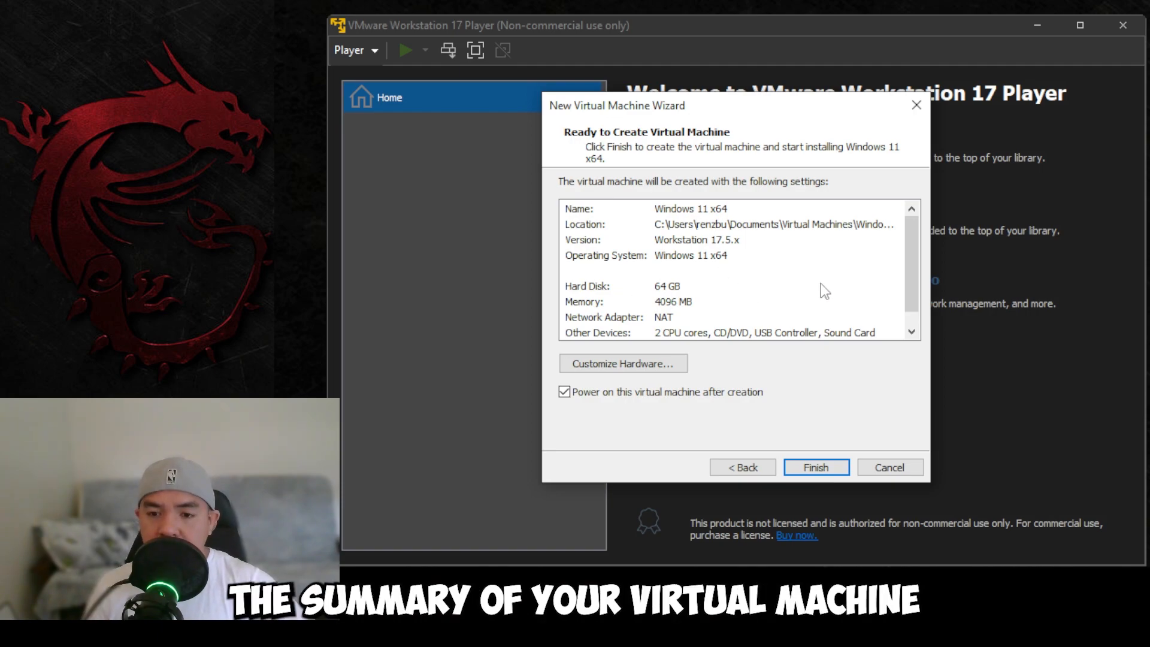
click(671, 222)
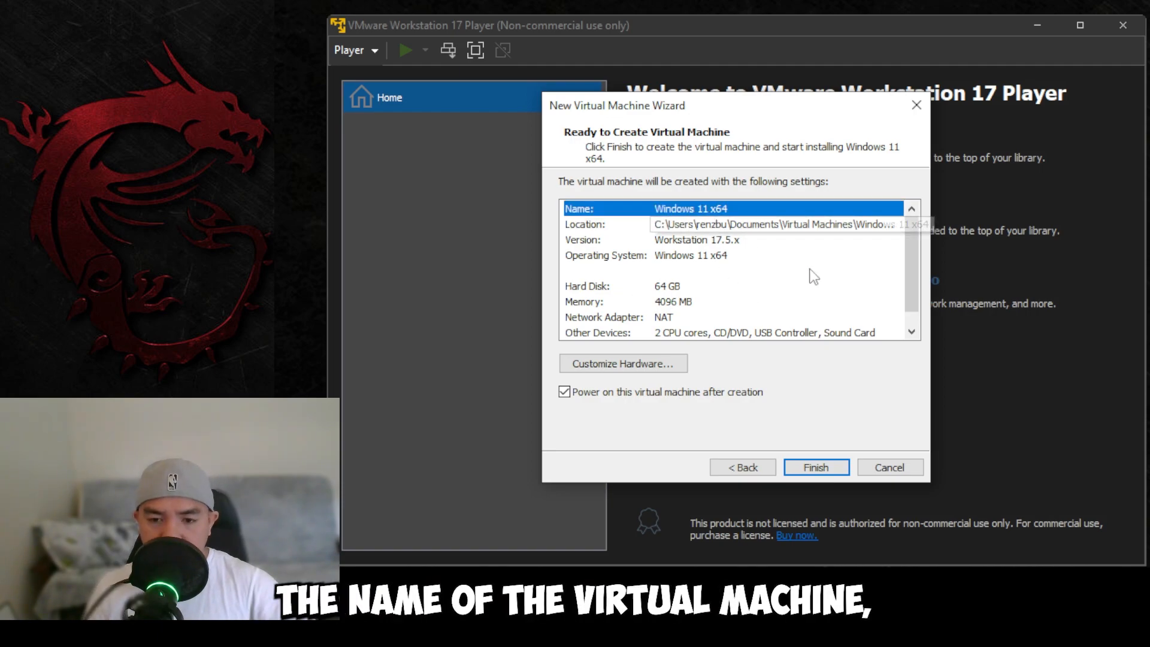
click(716, 227)
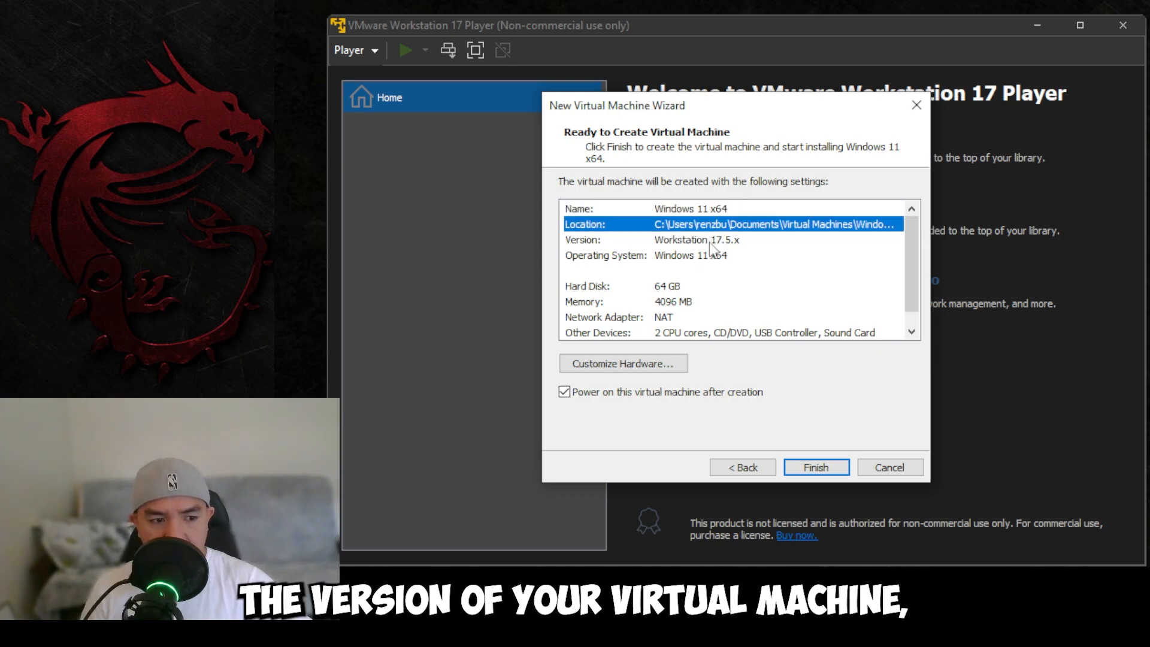
click(711, 242)
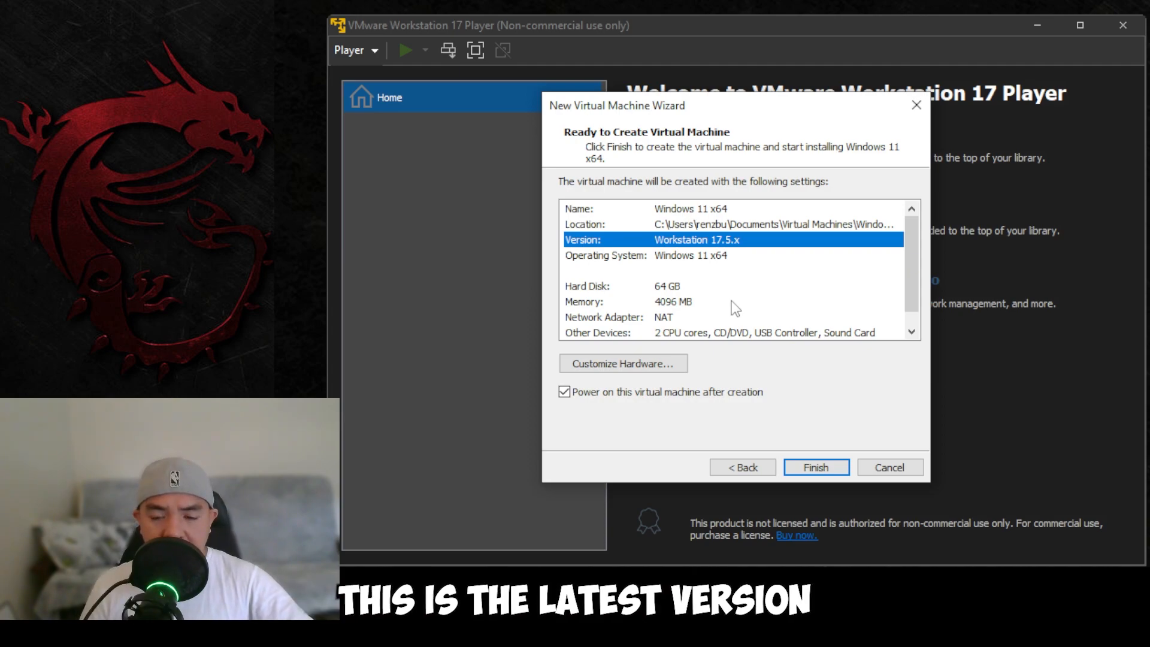
key(Down)
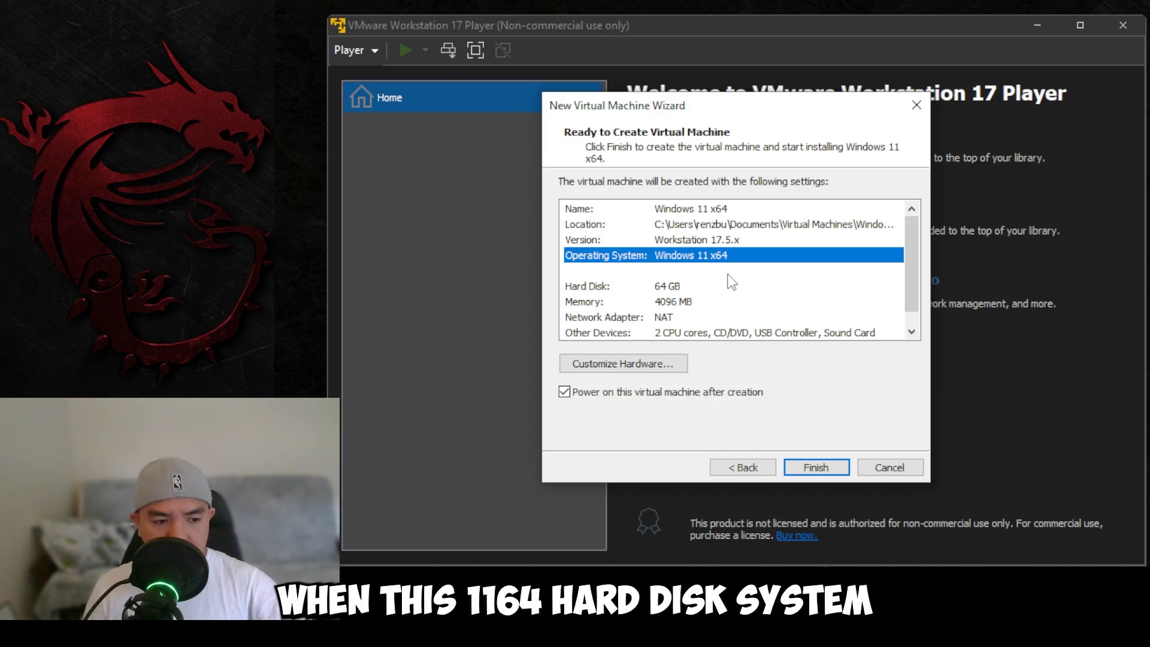
key(Down)
key(Down)
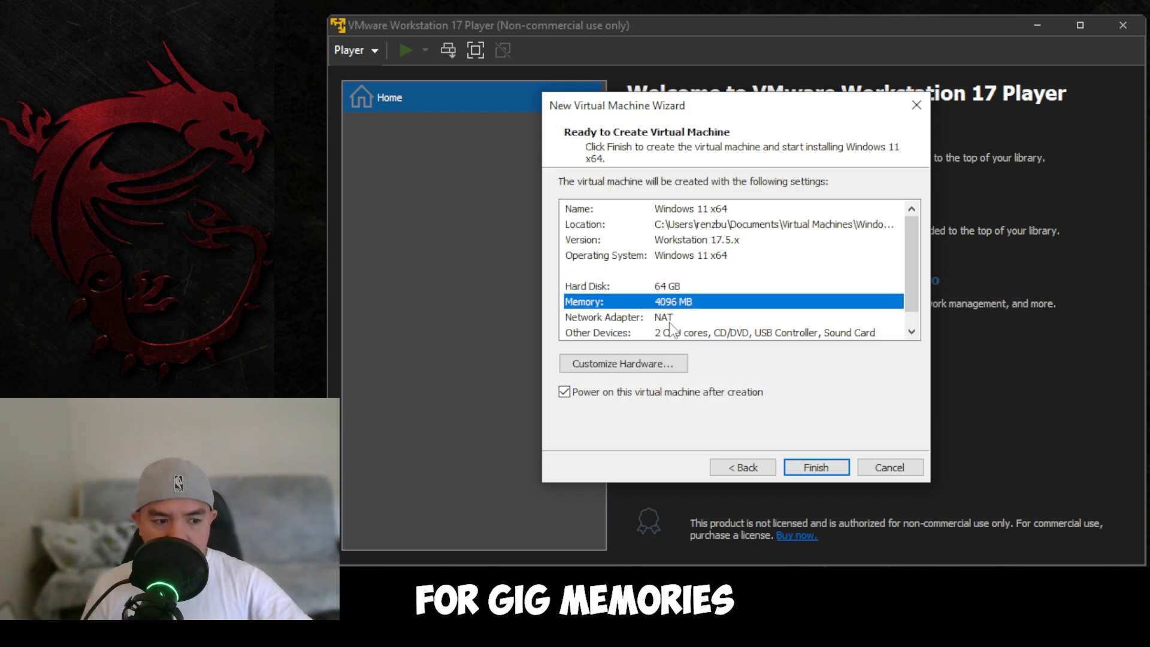
key(Down)
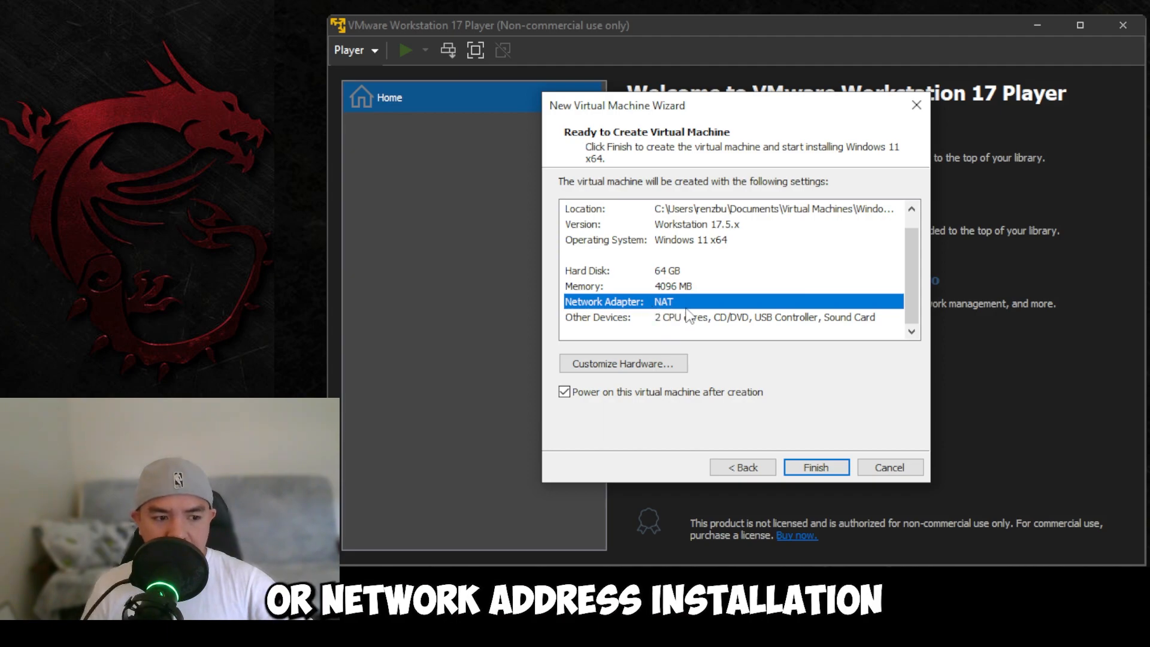
key(Down)
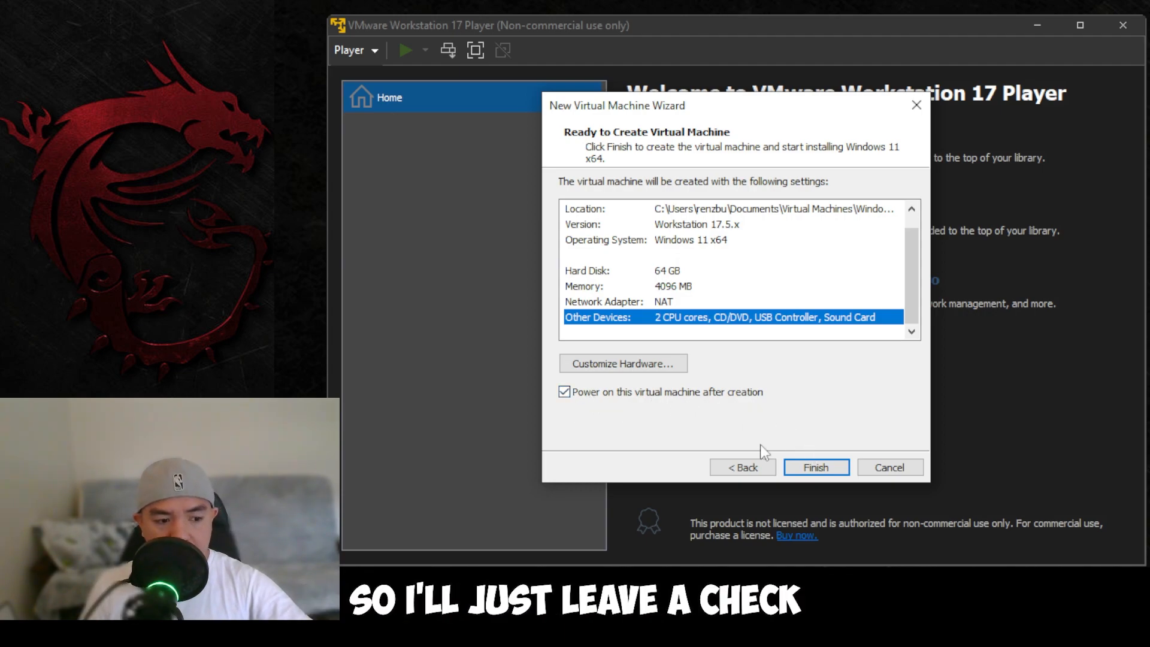
Step: Create the VM, boot it from the installer disc with Space, and resize the Player window
click(816, 467)
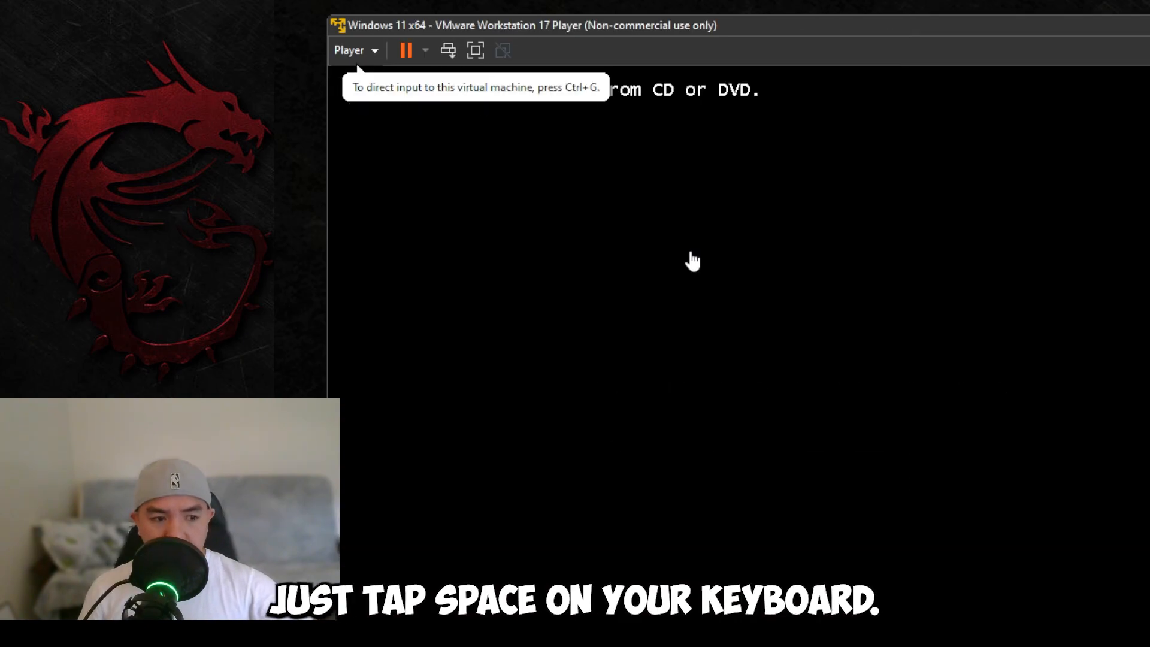
click(693, 261)
key(space)
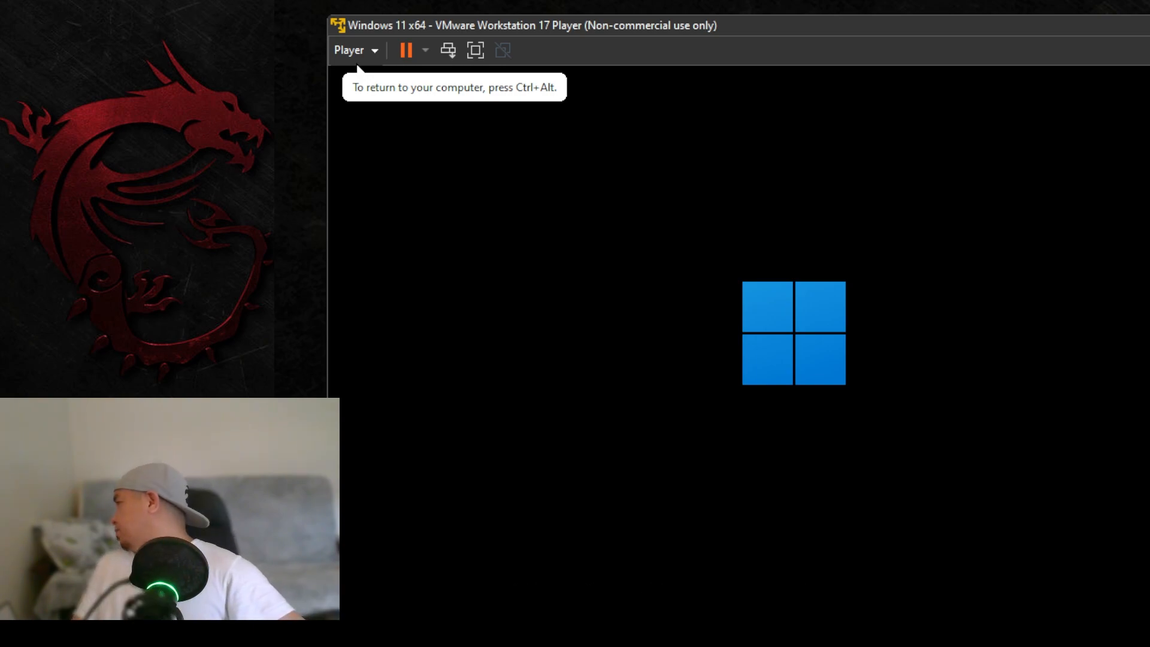
drag(329, 16, 409, 61)
drag(701, 70, 466, 1)
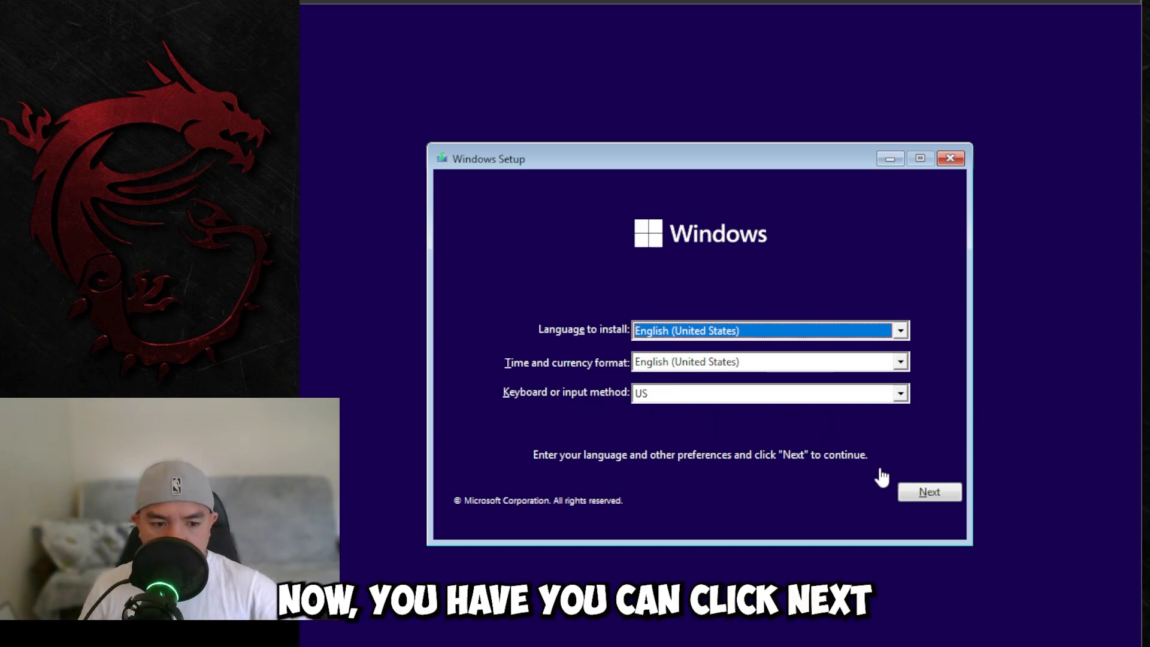
Step: Begin installing Windows 11 Pro without a product key, keeping the default language settings
click(945, 493)
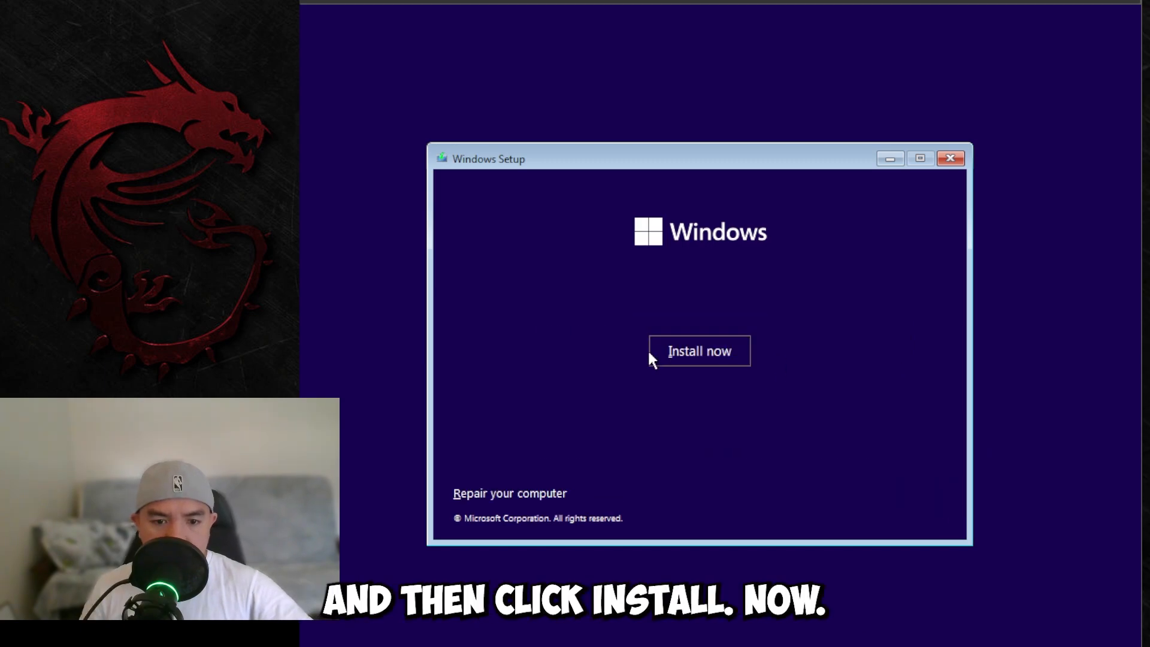
click(725, 364)
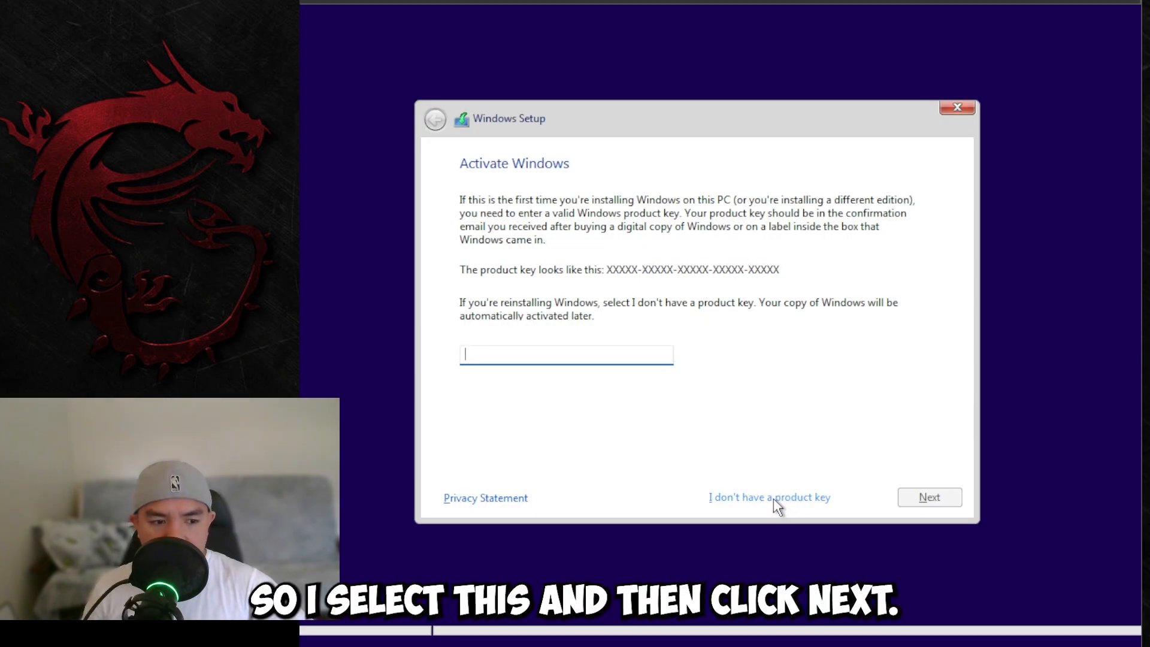
click(774, 498)
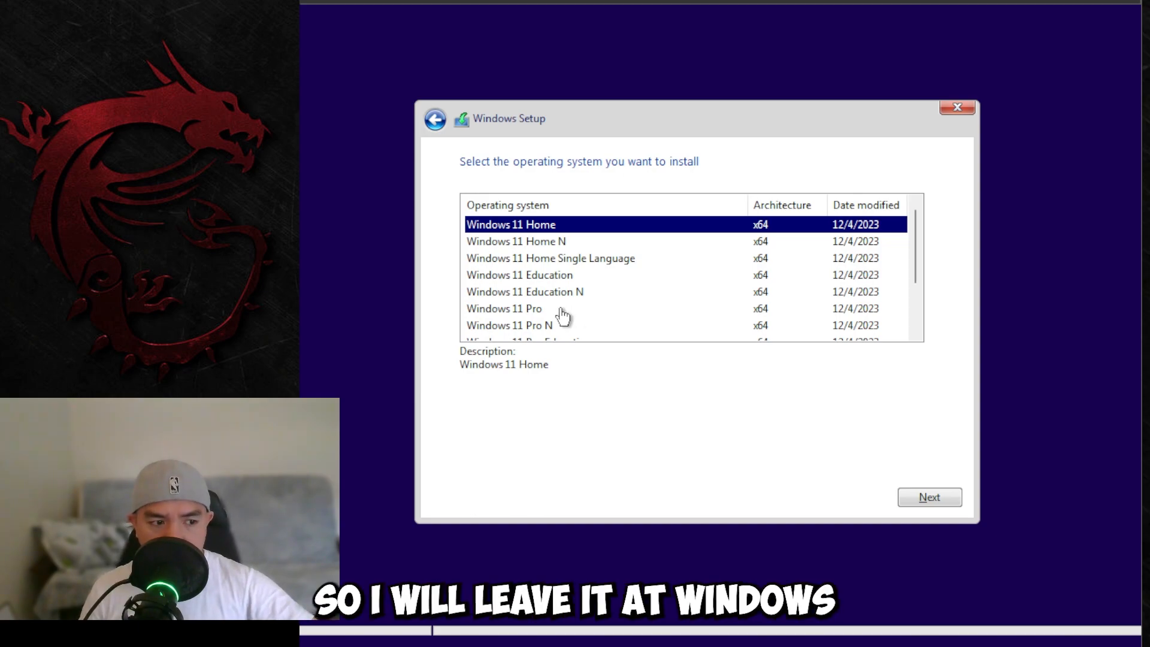
click(563, 309)
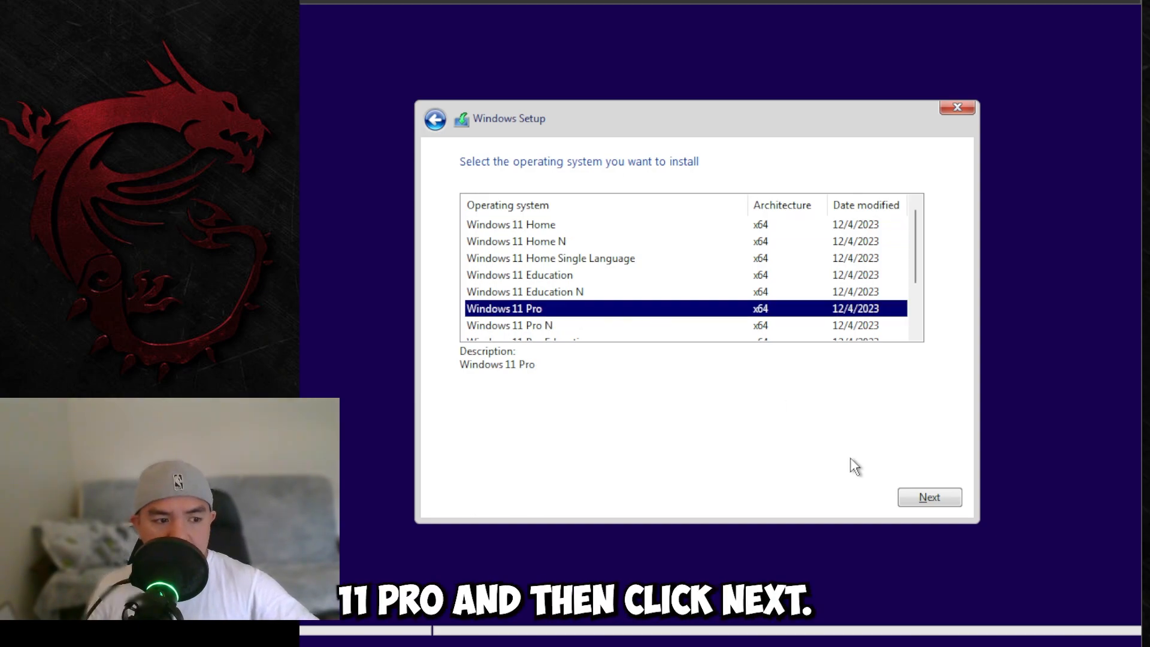
click(914, 498)
Step: Accept the Microsoft software license terms
scroll(650, 367, down, 2)
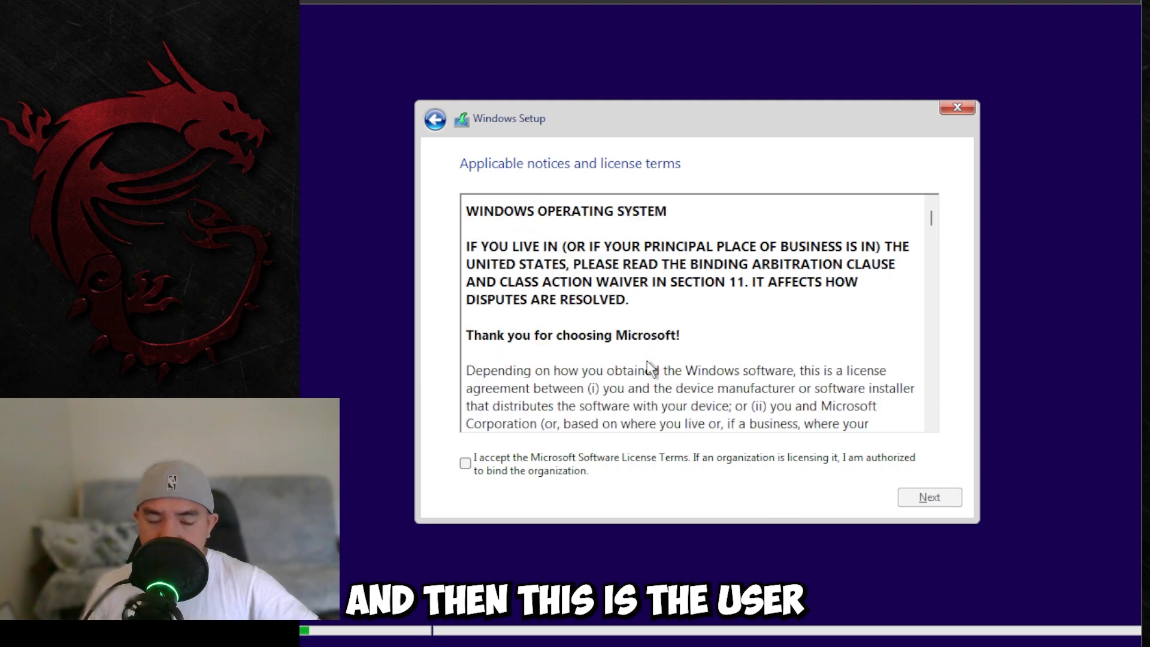
click(512, 471)
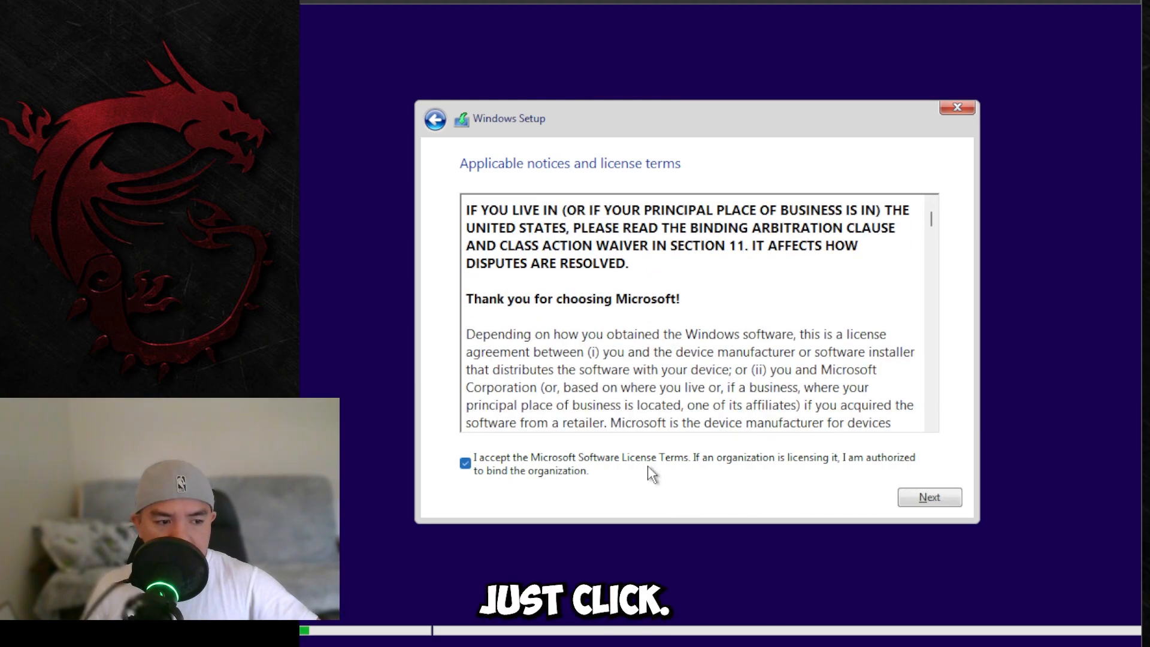
scroll(878, 376, down, 4)
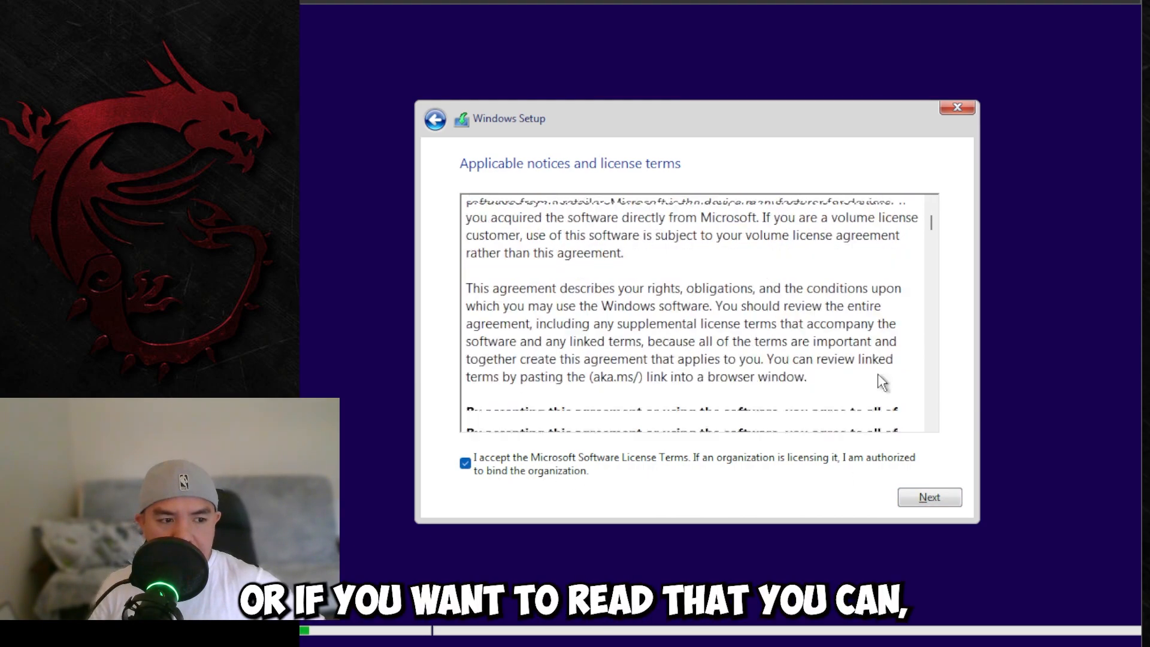
click(921, 501)
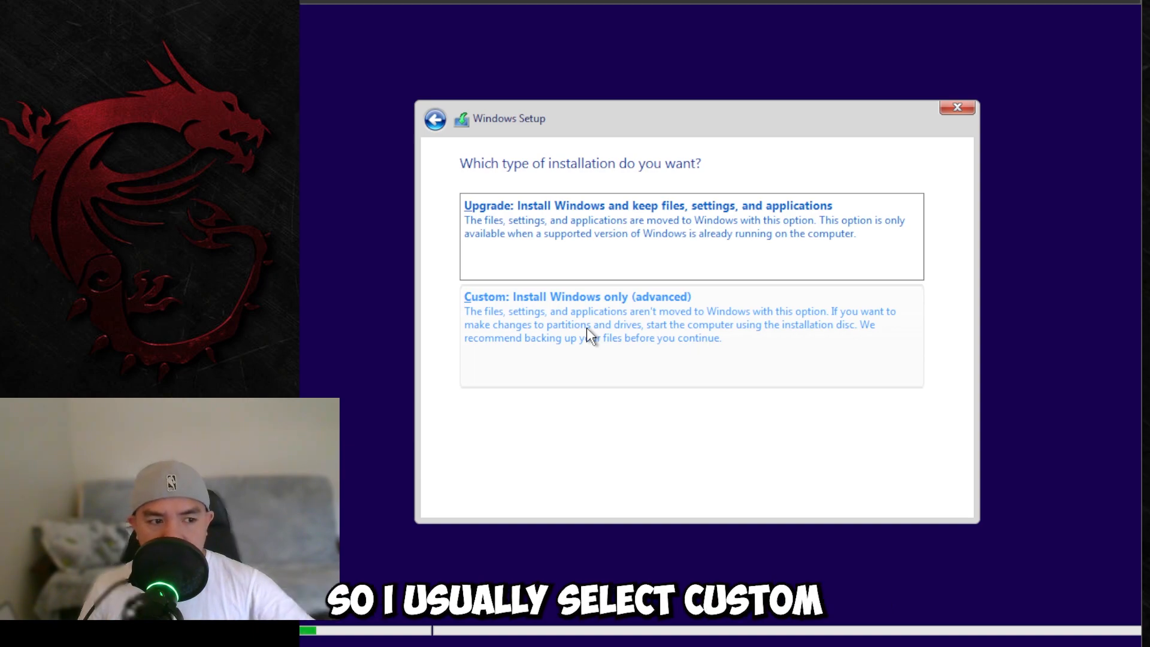
Step: Choose a custom Windows-only install onto Drive 0's 64.0 GB unallocated space
click(611, 349)
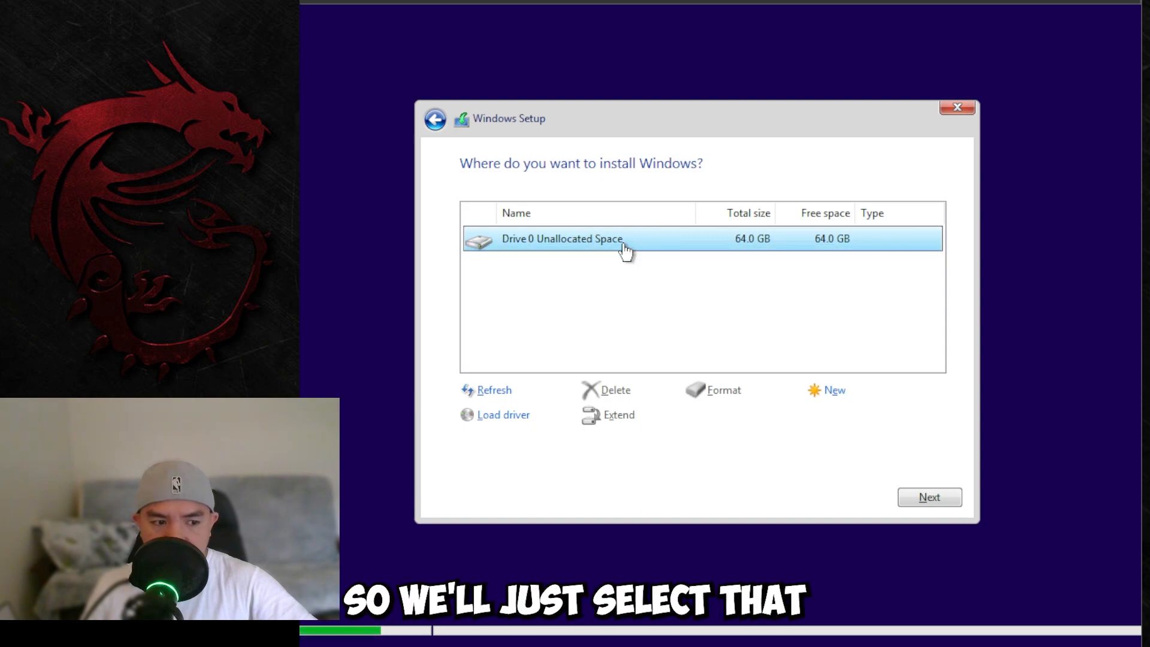
click(913, 498)
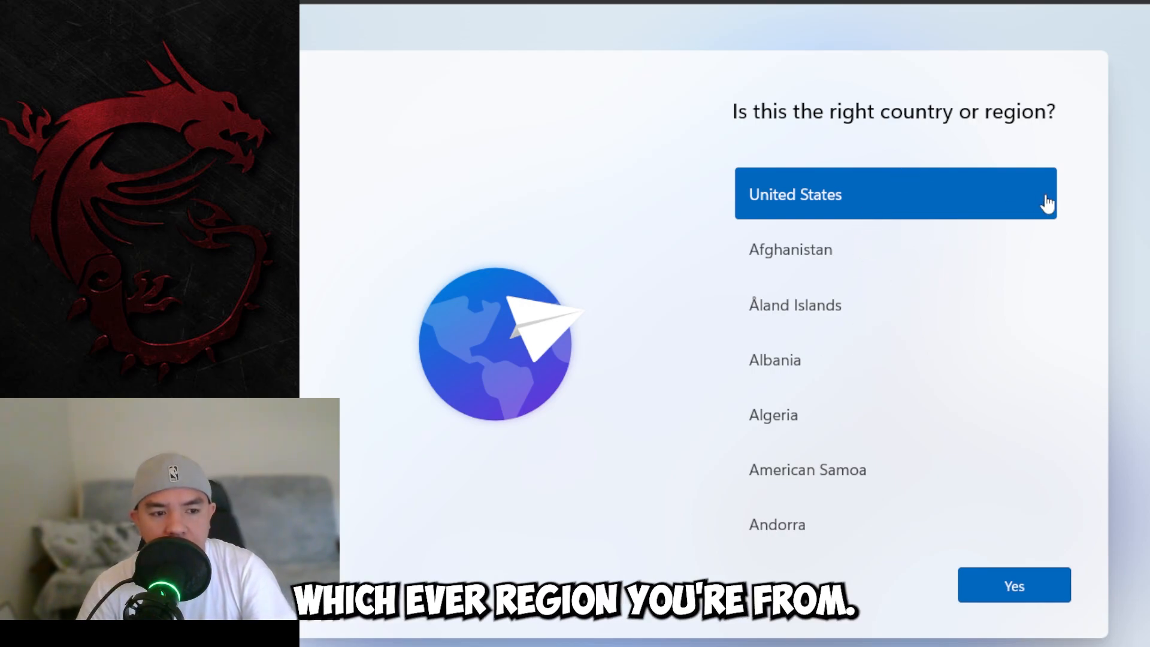
Step: Set the region to Canada, keep the US keyboard layout, and skip a second layout
scroll(898, 287, down, 10)
click(793, 393)
click(1022, 590)
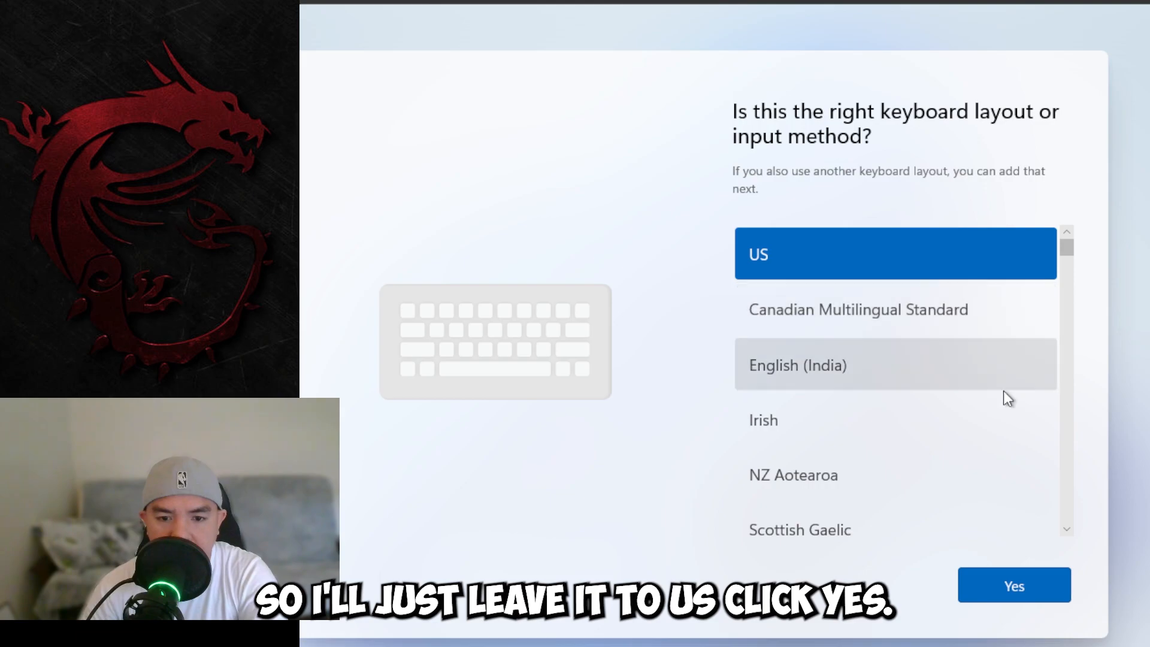
click(1004, 587)
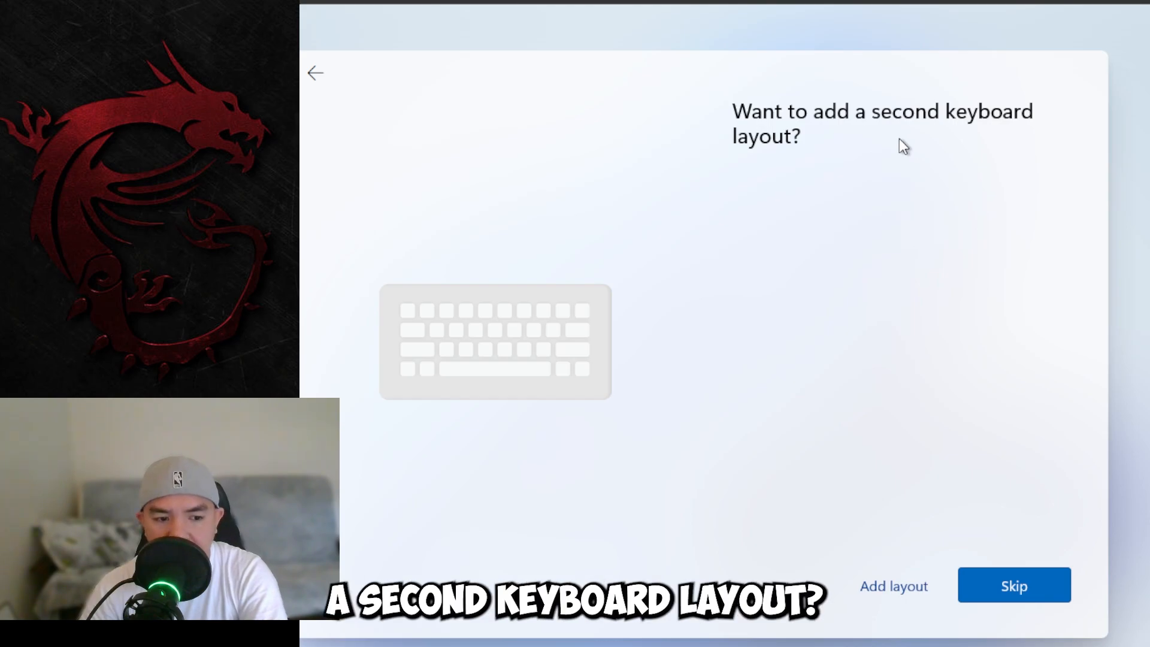
click(1021, 581)
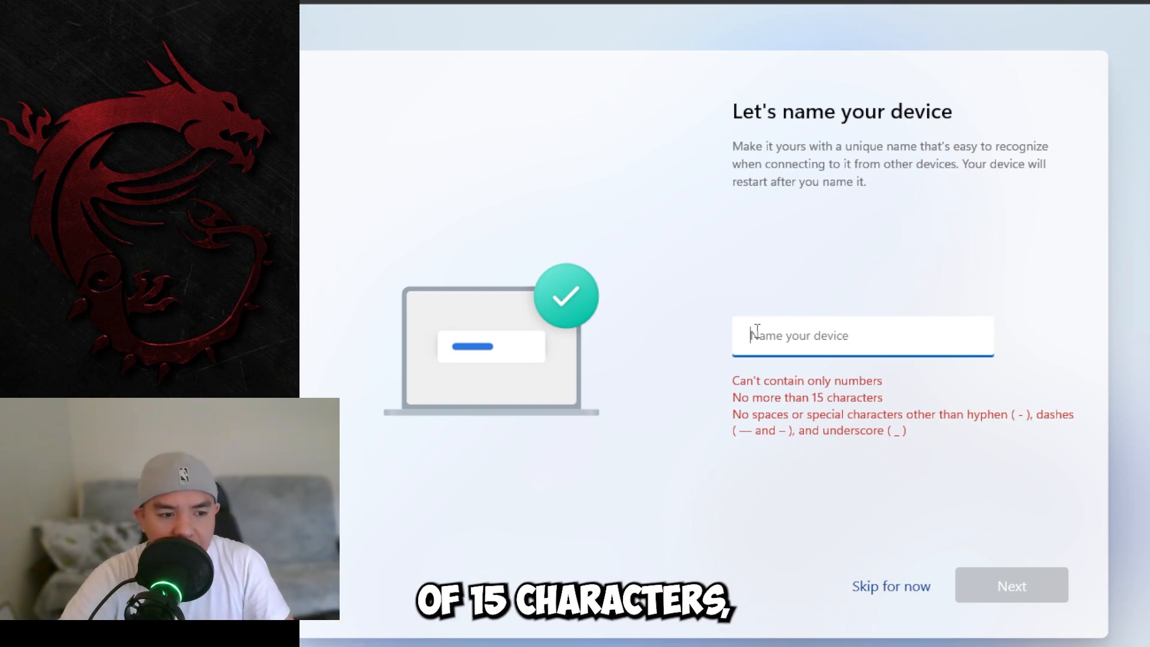
Step: Name the device Win11VM
text(Win11VM)
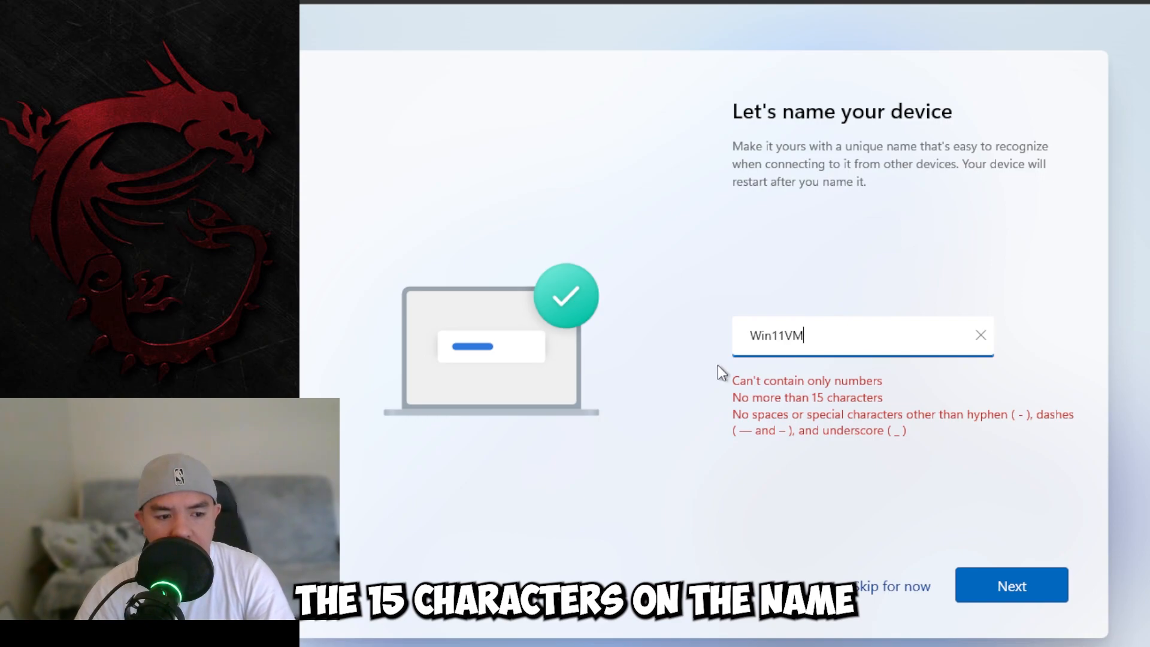
click(1022, 596)
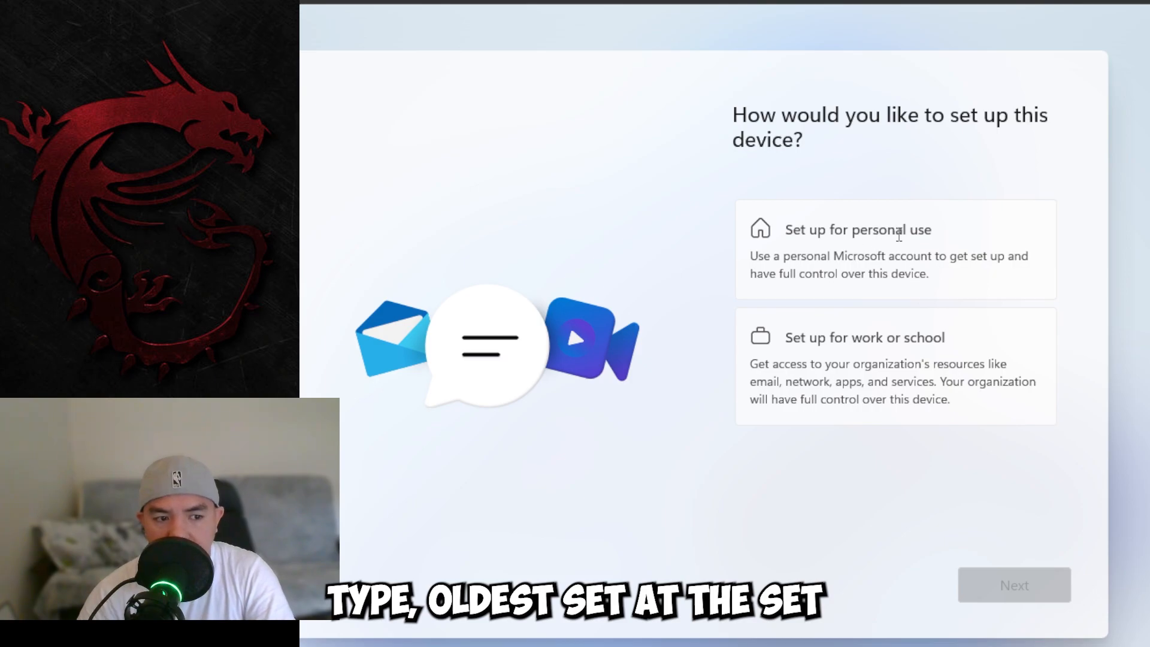
Step: Choose personal-use setup and begin signing in with a Microsoft account
click(902, 231)
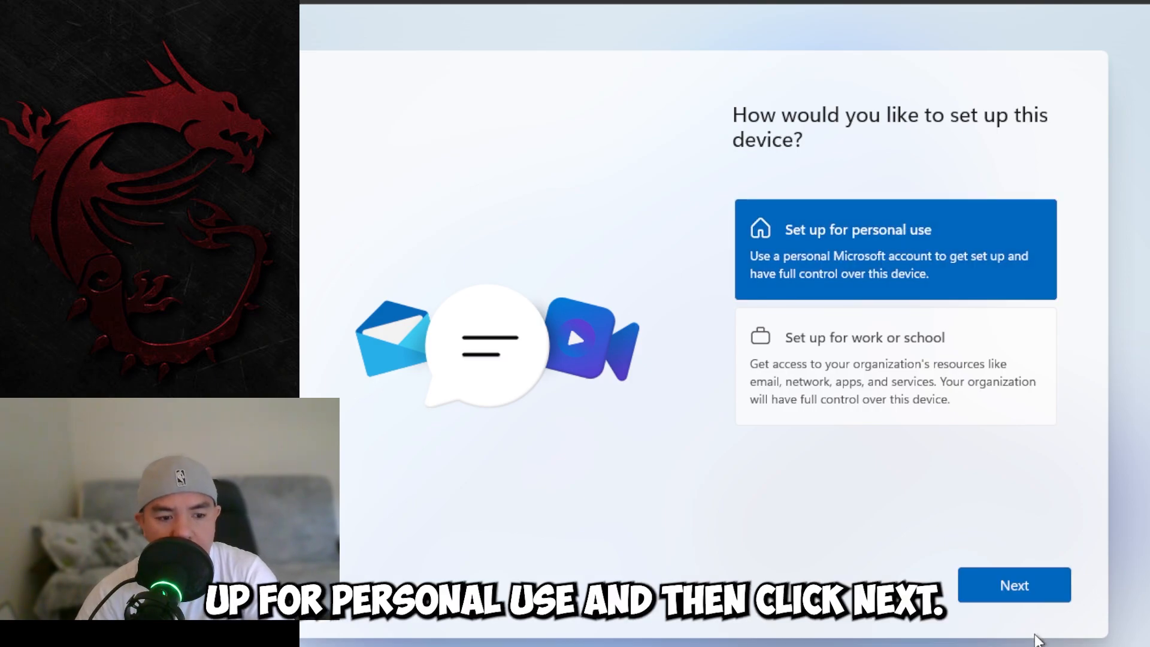
click(1029, 596)
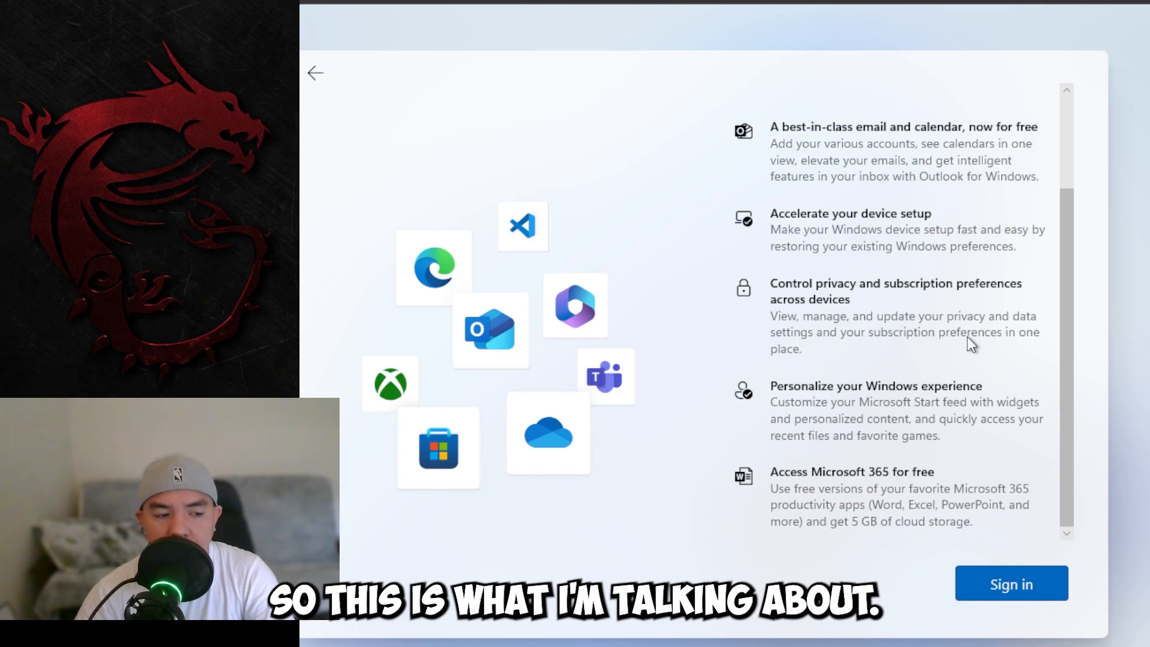
scroll(968, 336, up, 3)
scroll(891, 440, down, 2)
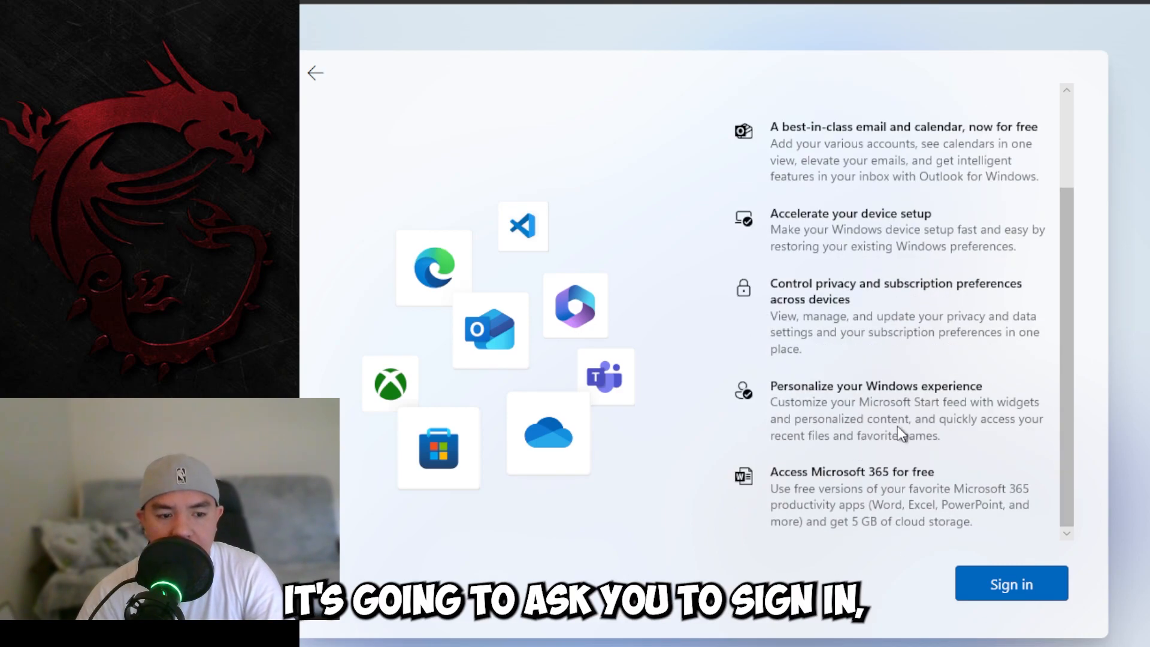
scroll(896, 517, up, 2)
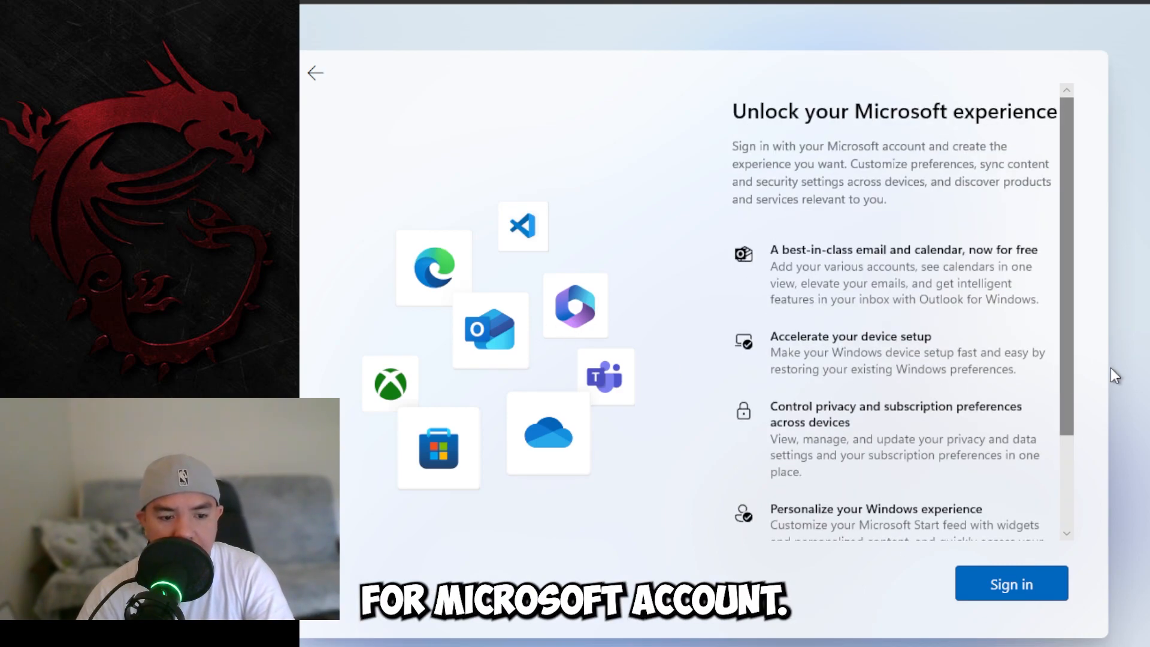
scroll(1019, 603, down, 3)
click(1020, 600)
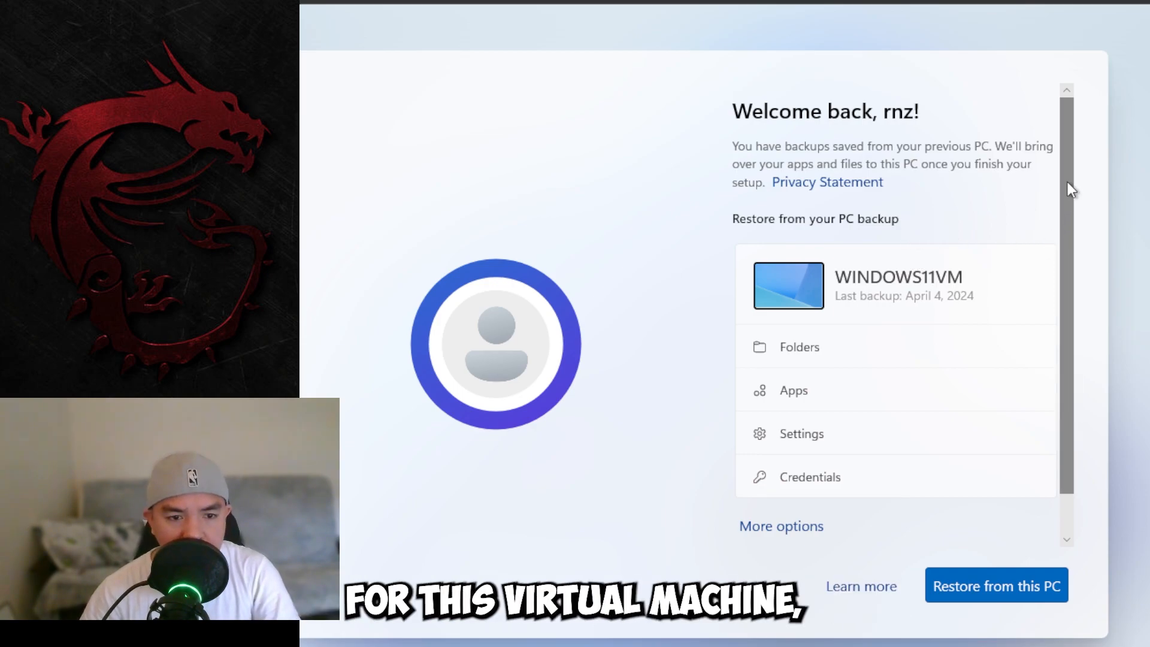
Step: Set Windows up as a new PC instead of restoring a backup, and create a sign-in PIN
scroll(1044, 216, down, 2)
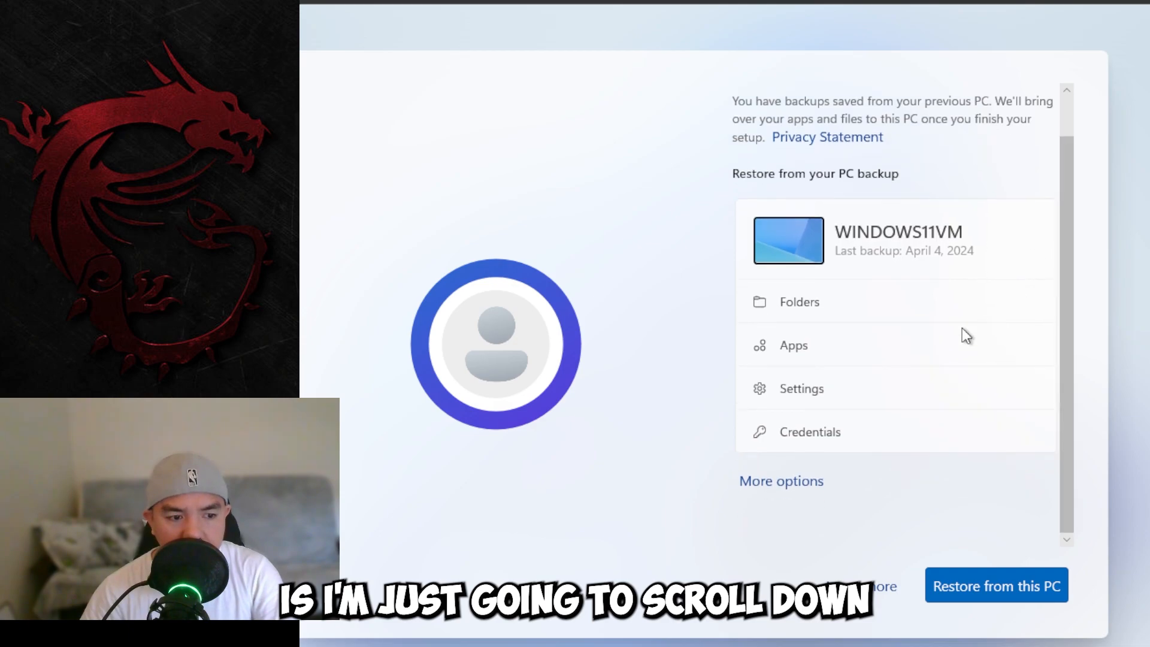
click(780, 484)
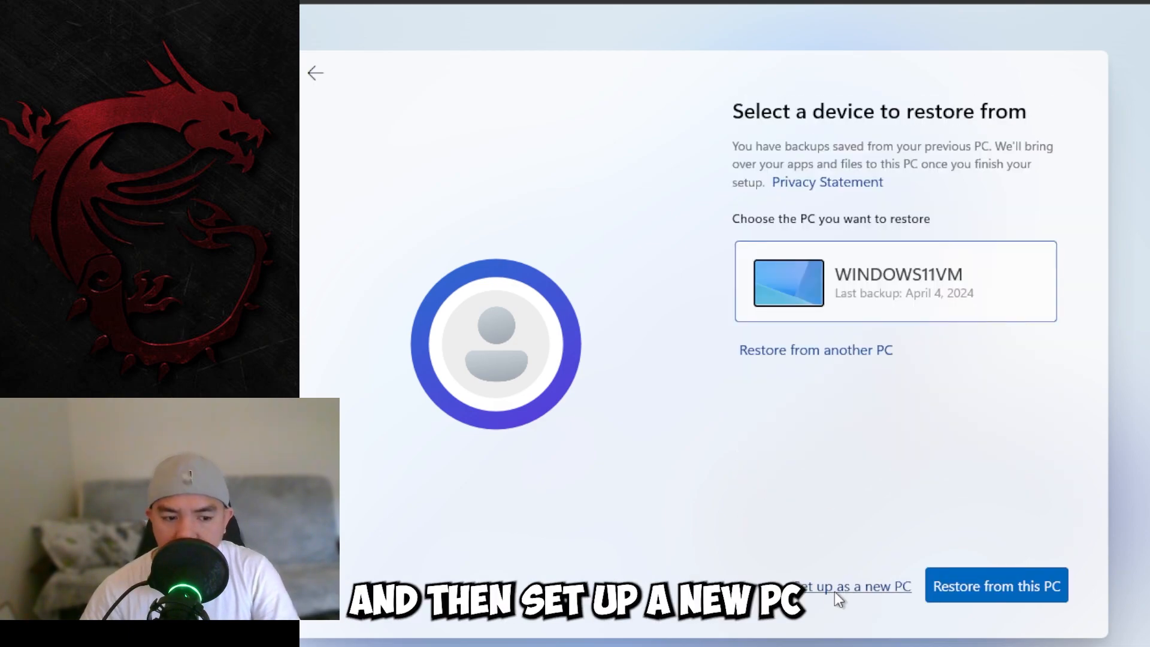
click(842, 589)
click(982, 592)
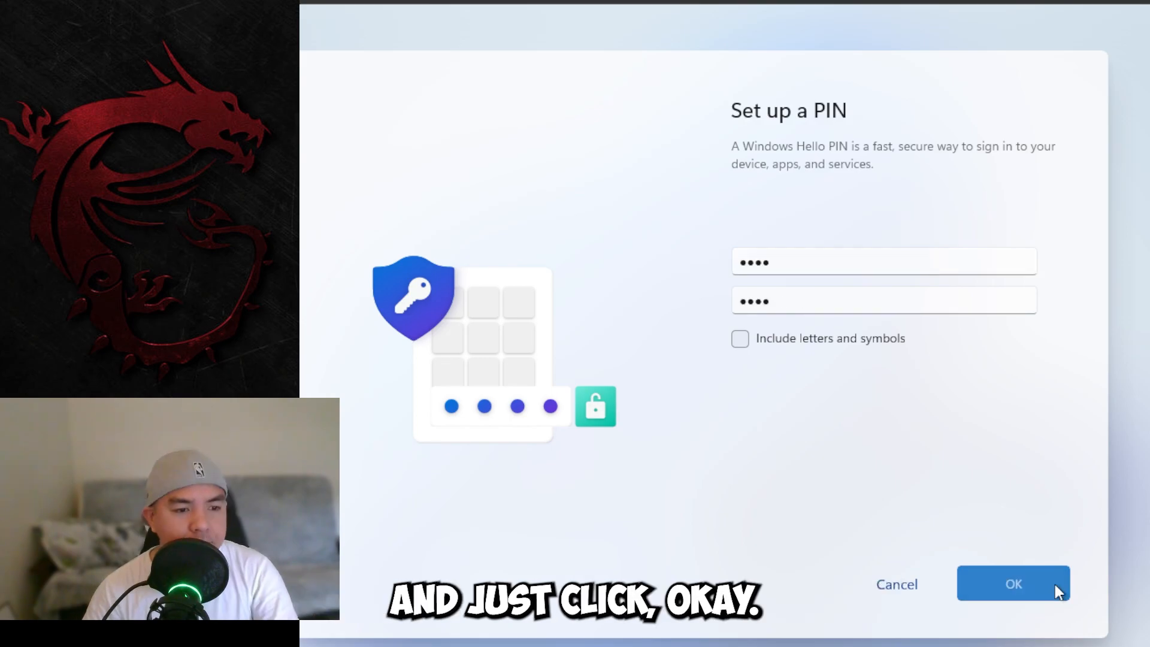
click(1053, 584)
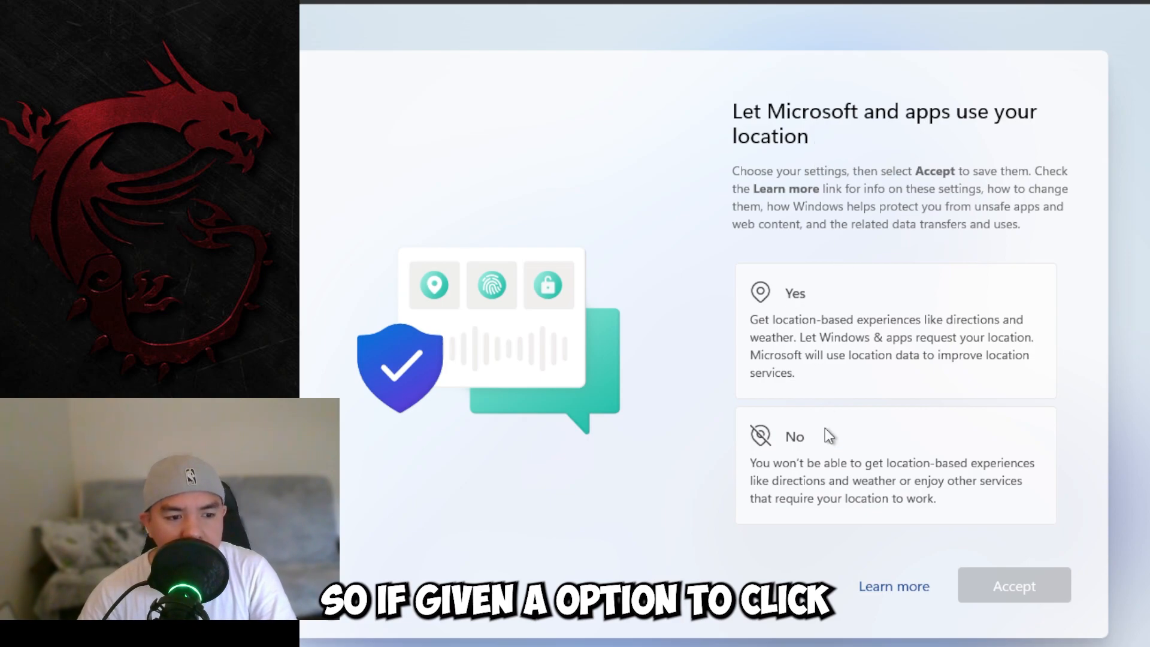
Step: Decline location sharing and Find my device
click(853, 454)
click(1039, 586)
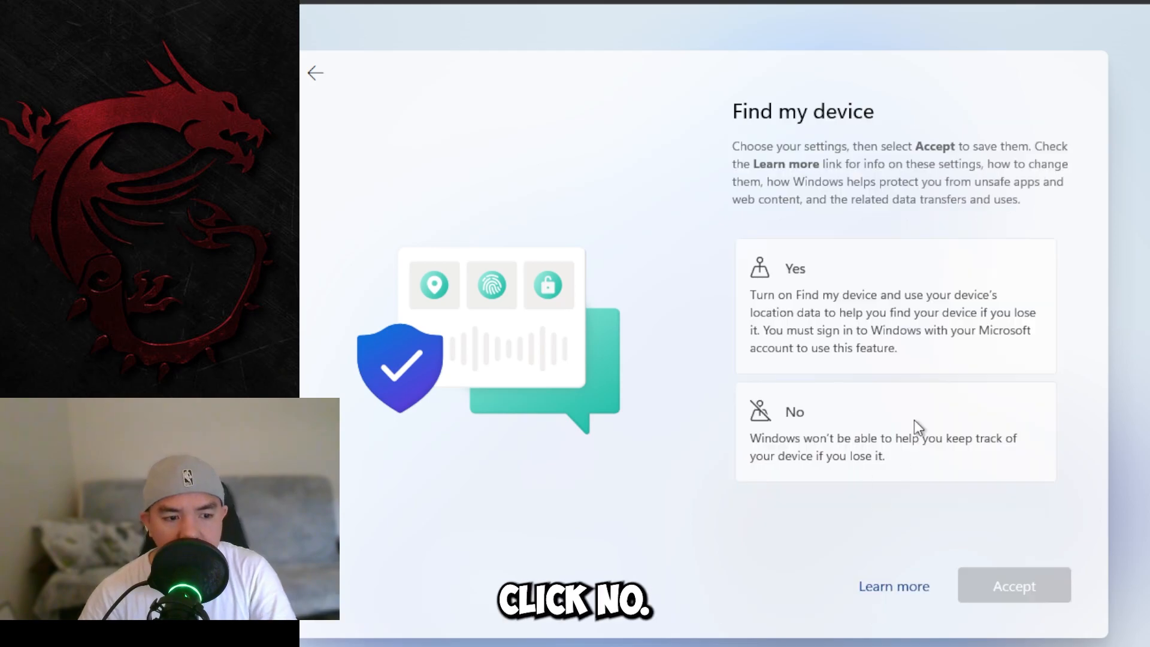
click(914, 419)
click(995, 574)
Step: Choose to send only required diagnostic data
scroll(1009, 371, down, 3)
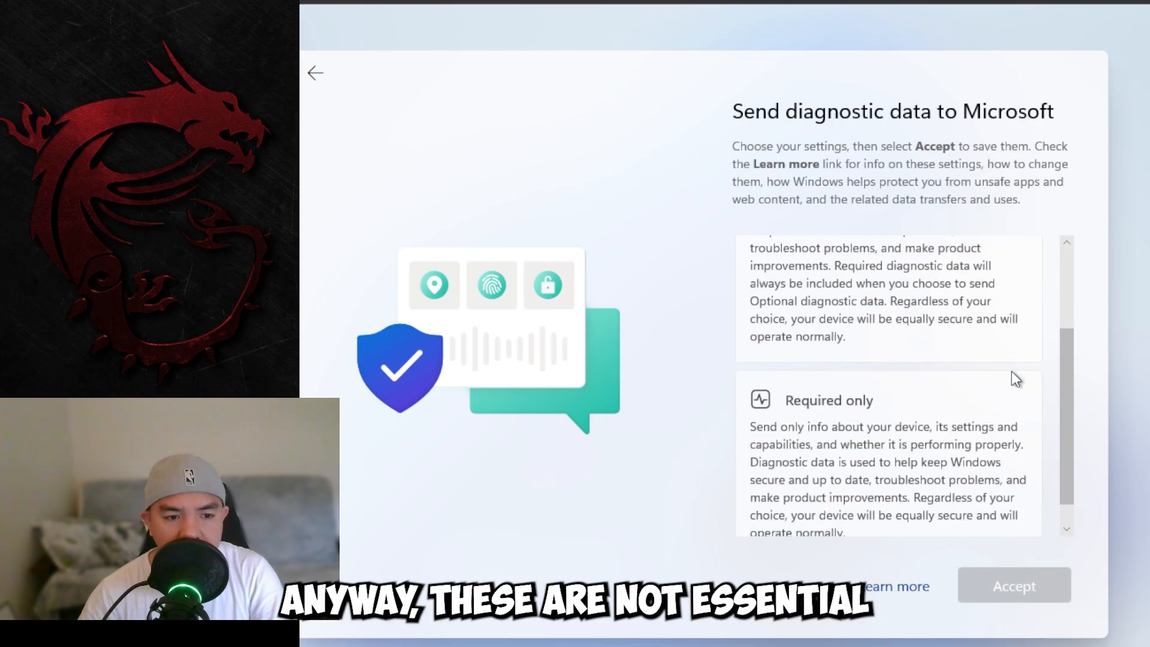
scroll(932, 456, up, 3)
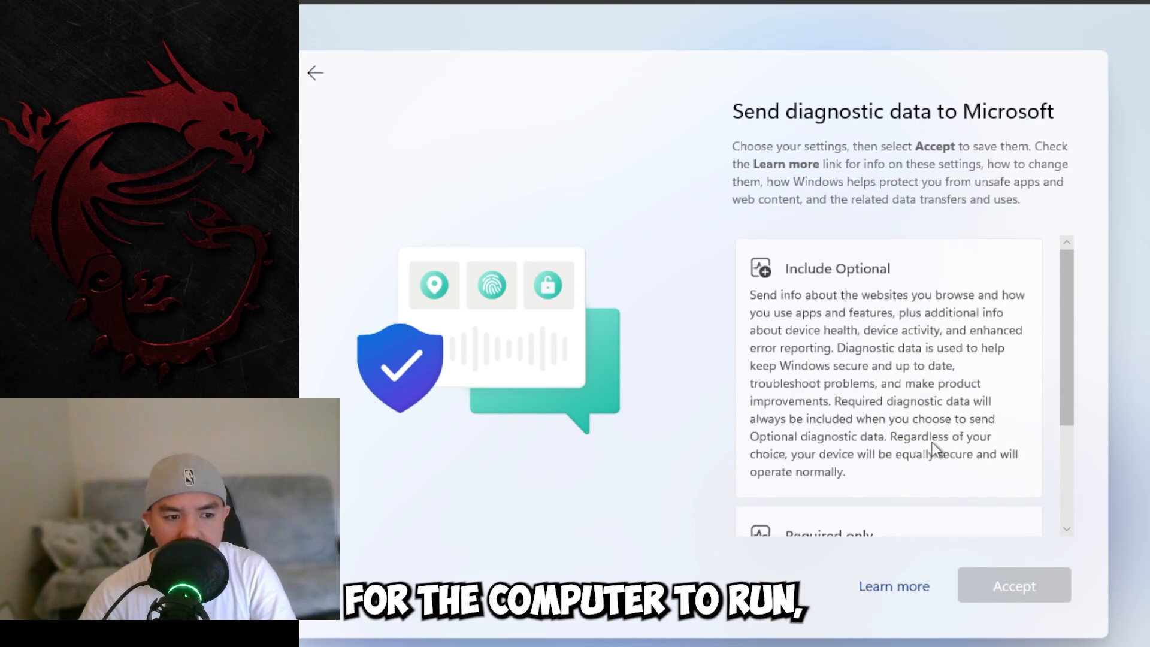
scroll(924, 426, down, 3)
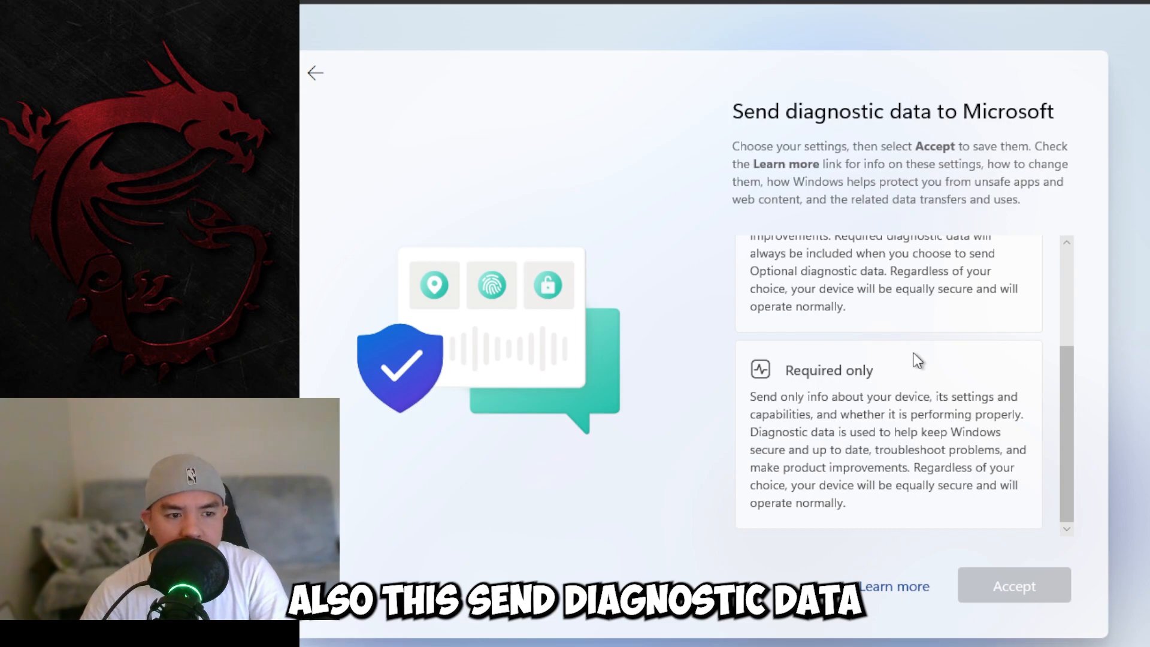
scroll(923, 418, up, 1)
click(872, 433)
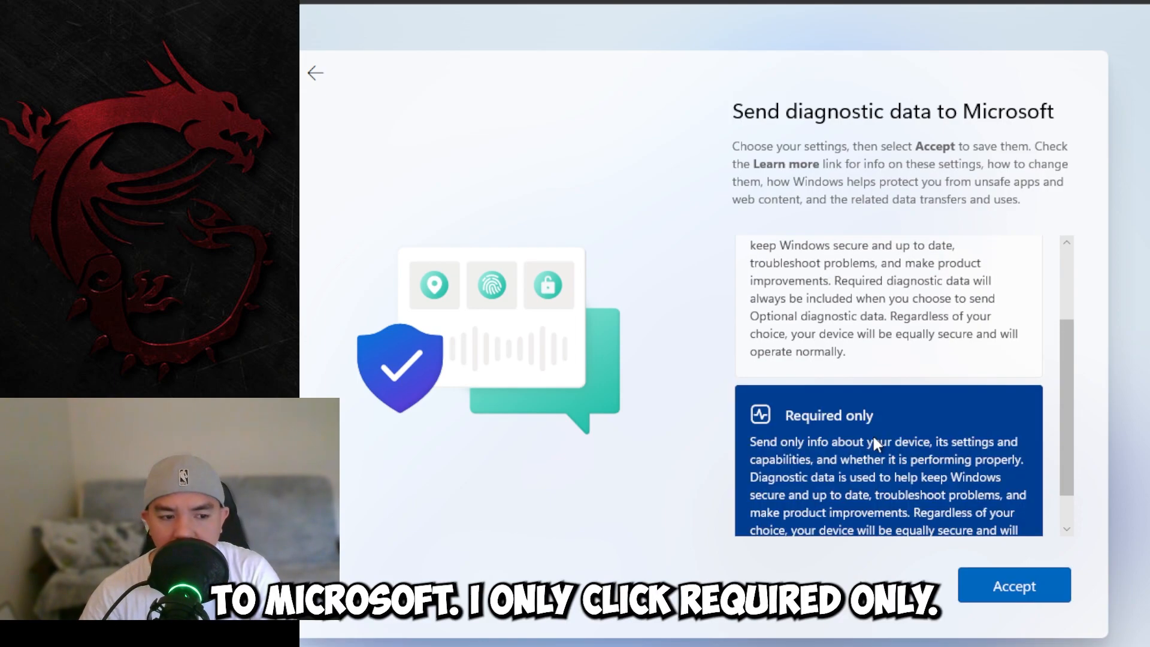
scroll(925, 437, down, 1)
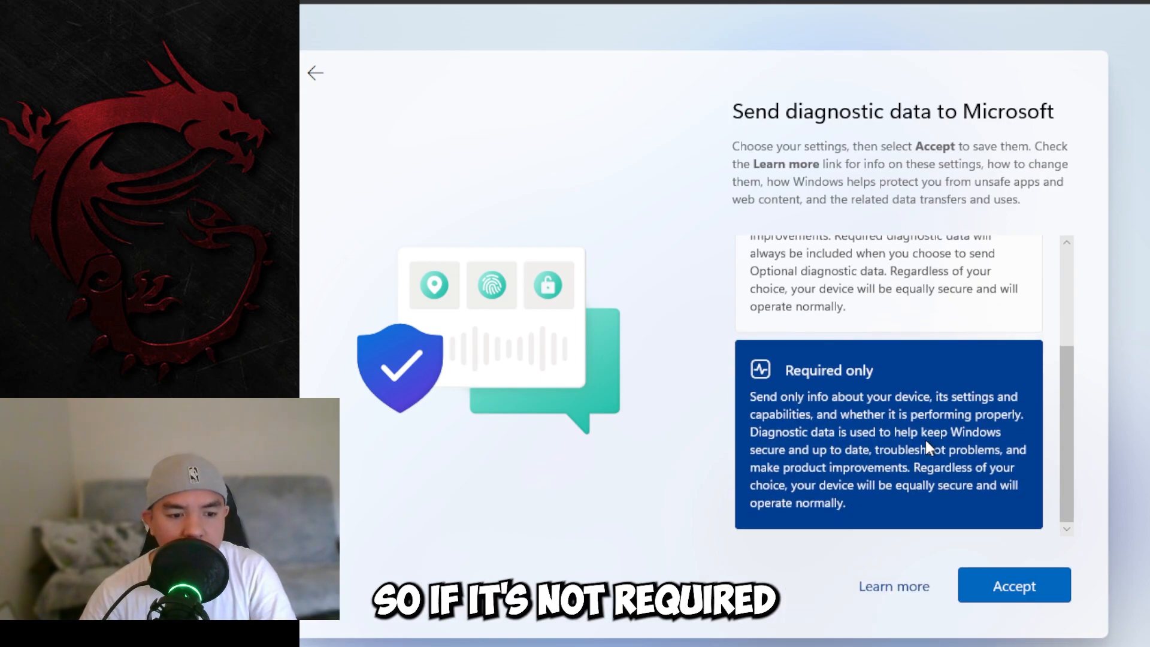
click(997, 587)
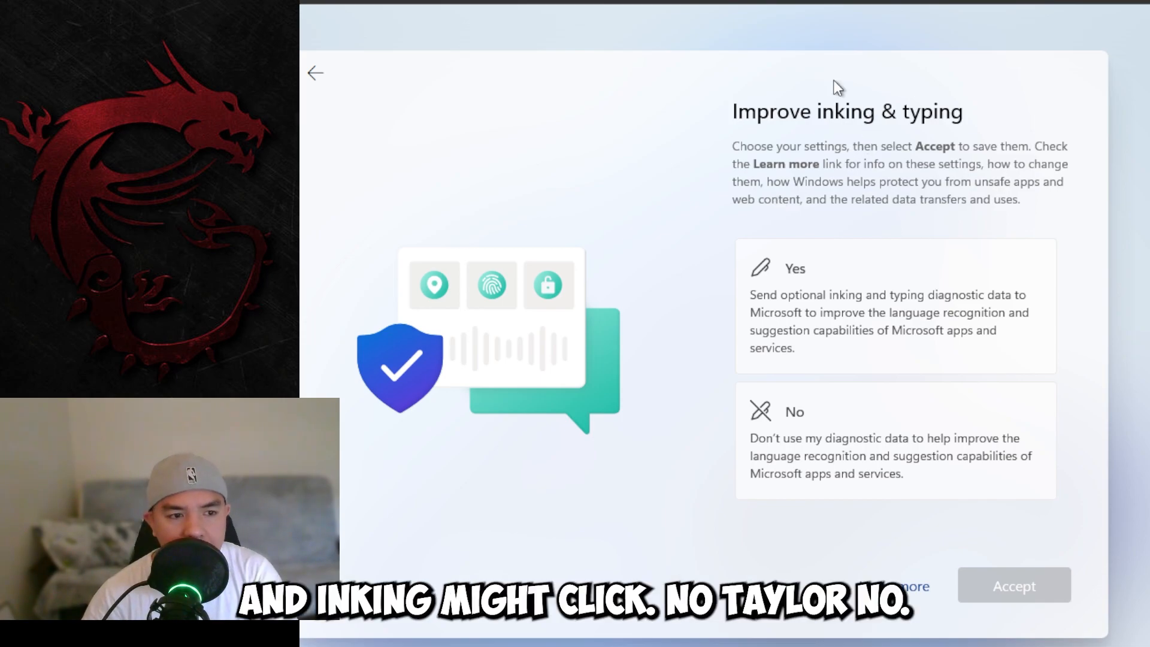
Step: Decline improving inking and typing, tailored experiences, and the advertising ID
click(940, 431)
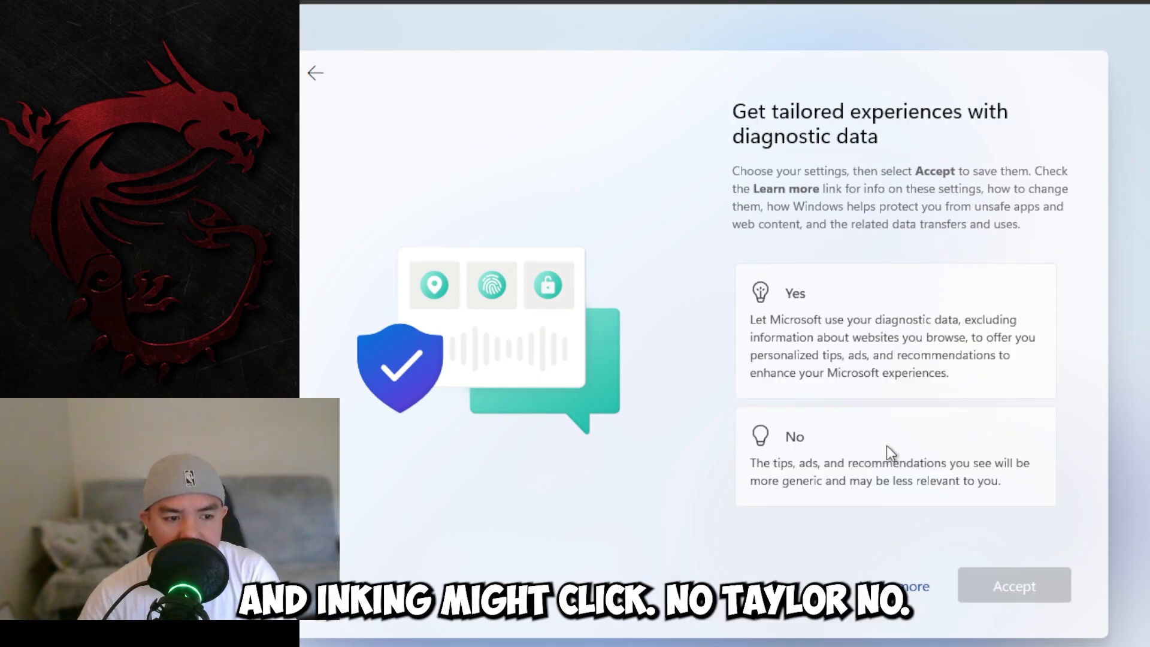
click(886, 446)
click(1018, 584)
click(937, 460)
click(1012, 585)
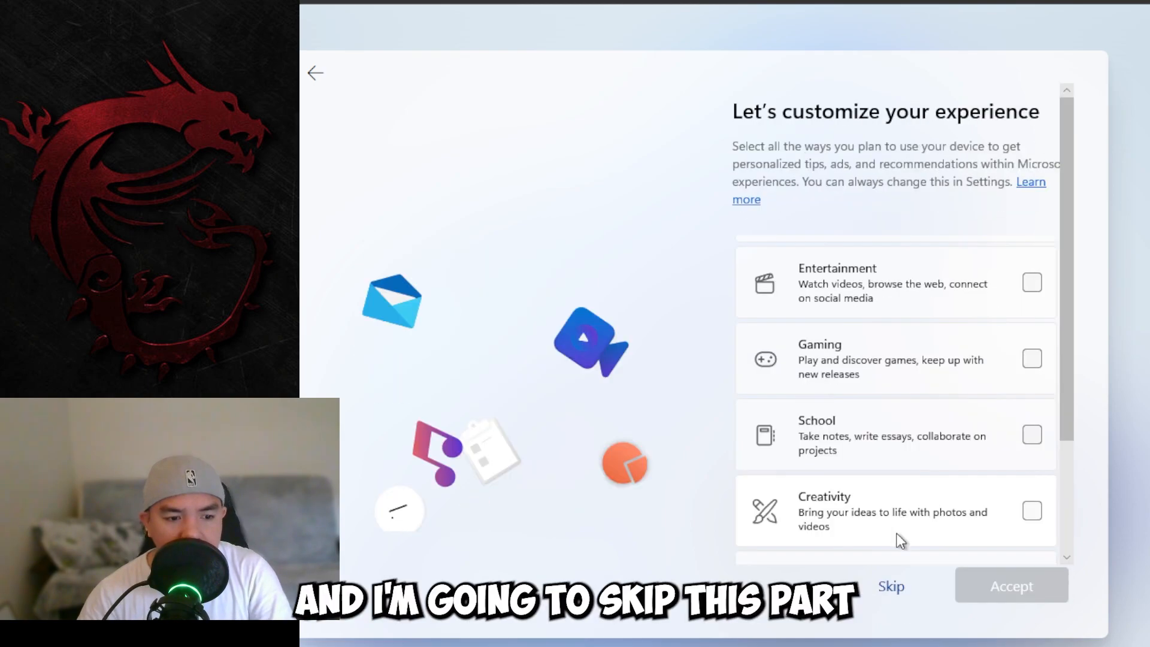
Step: Skip the 'Let's customize your experience' and 'Use your phone from your PC' pages
click(891, 587)
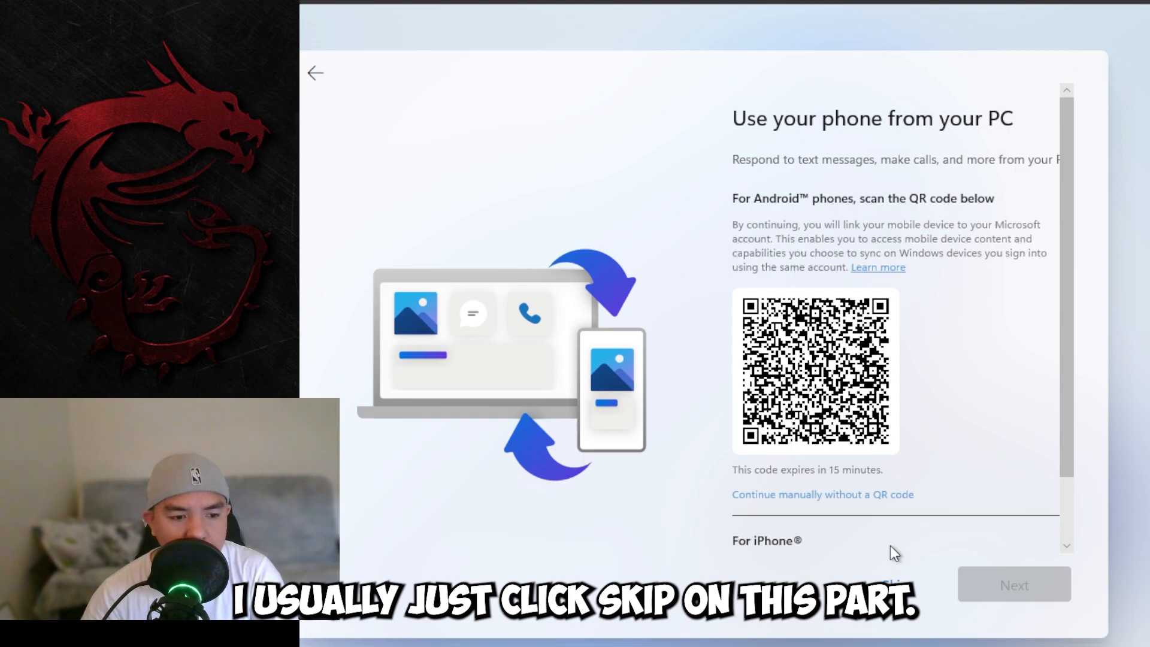
click(892, 584)
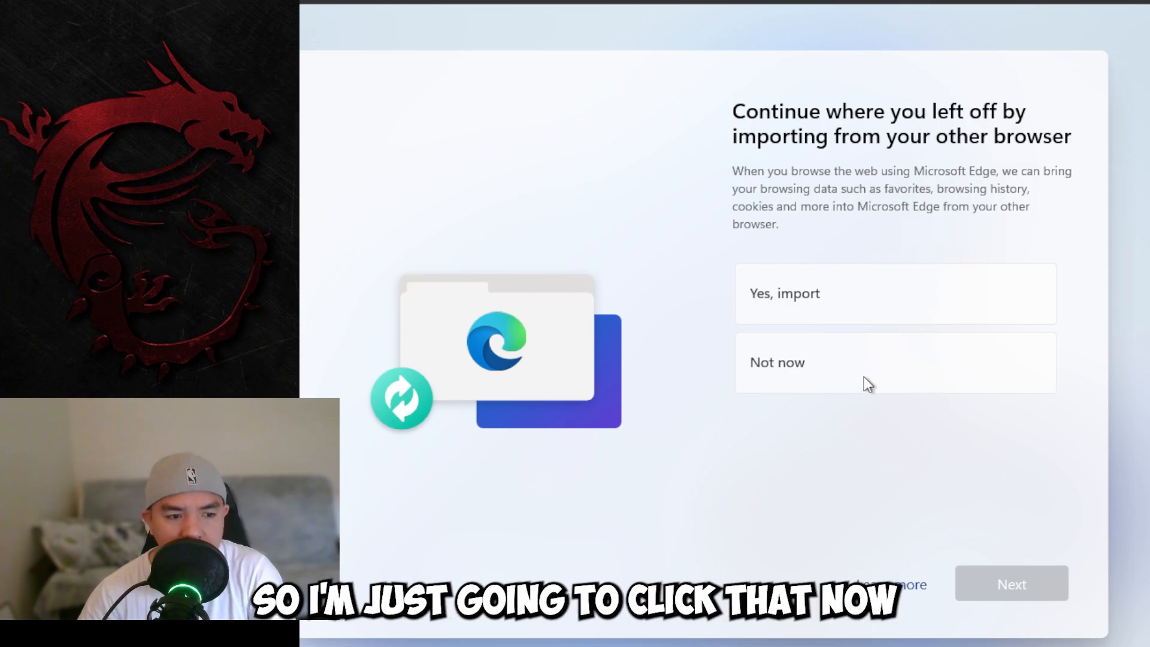
Step: Skip browser data import and decline the Microsoft 365 Family, Microsoft 365 Basic and PC Game Pass offers
click(798, 375)
click(1018, 582)
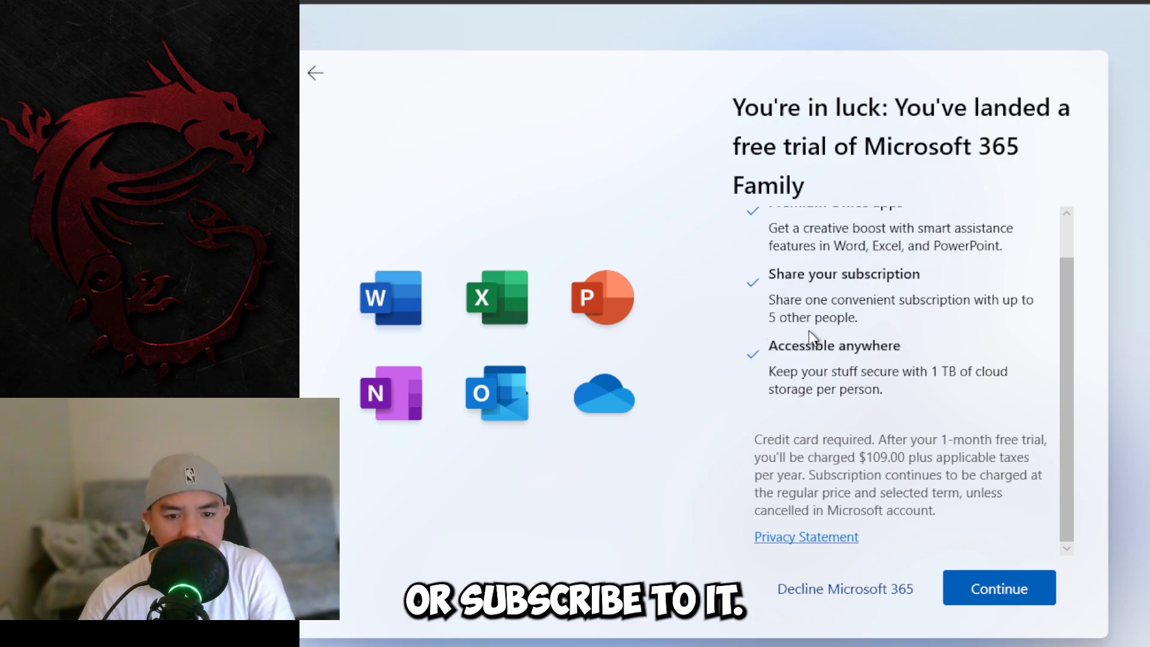
scroll(861, 406, up, 2)
scroll(857, 479, down, 2)
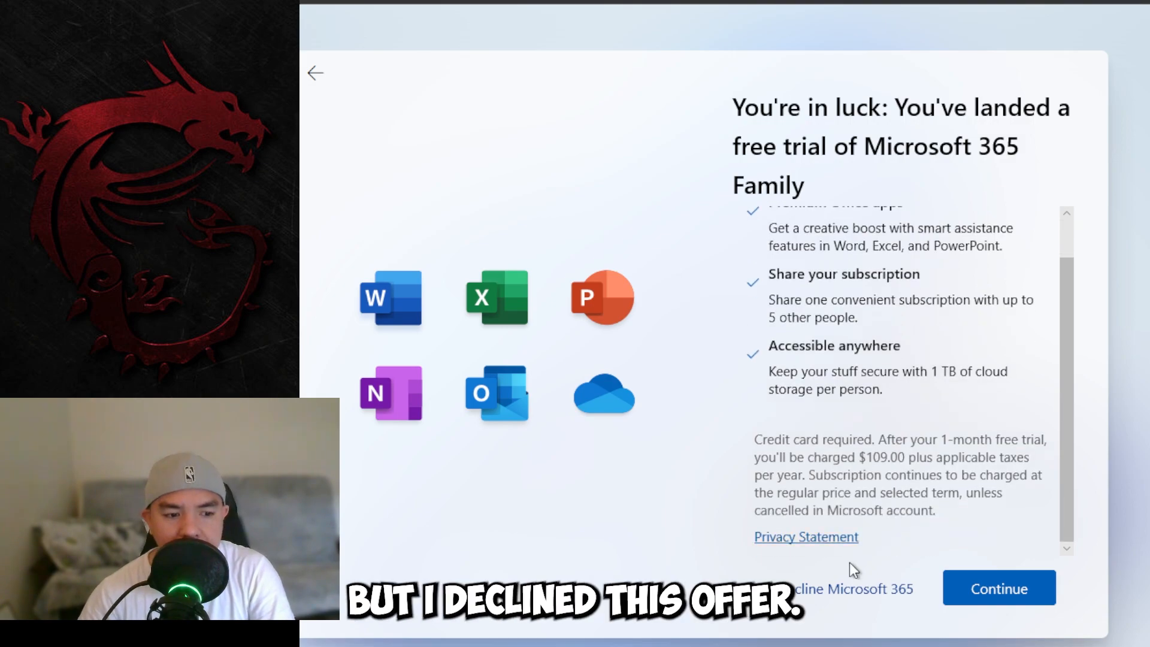
click(853, 593)
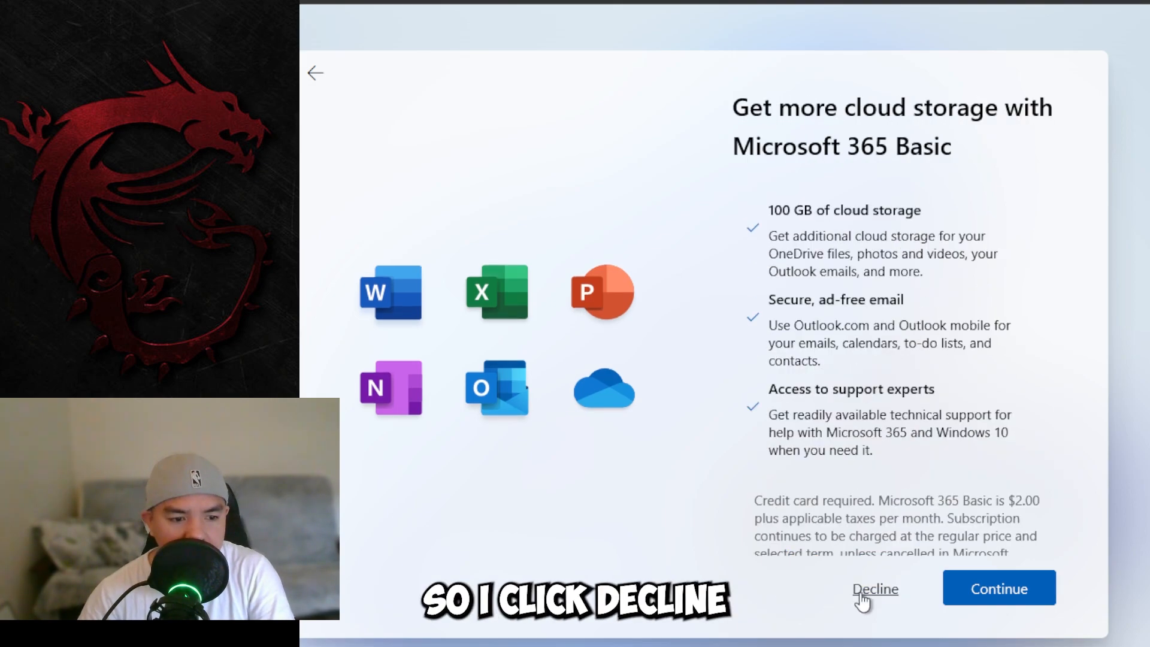
click(858, 593)
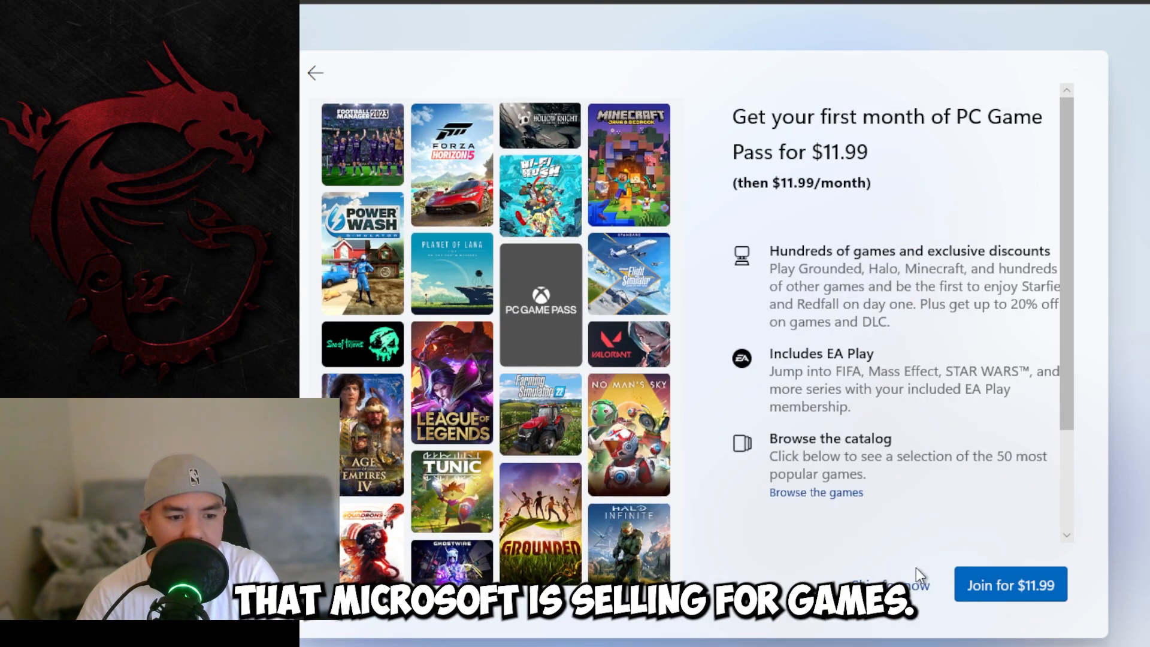
click(899, 584)
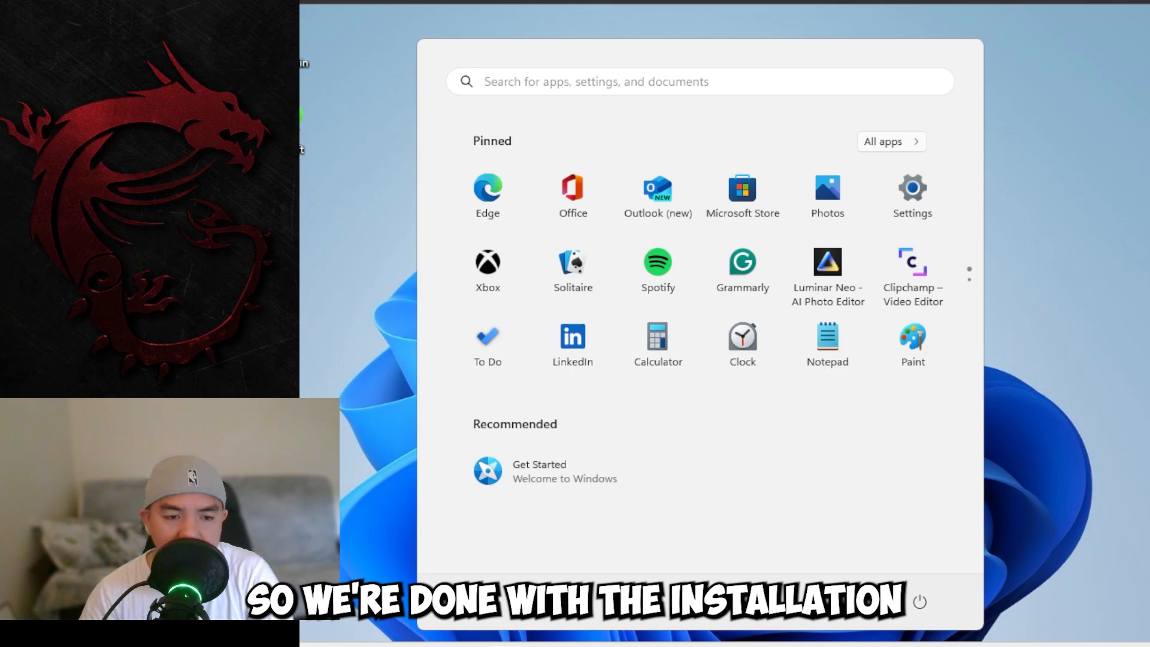
Step: Close the Start menu so the desktop is clear
click(1077, 331)
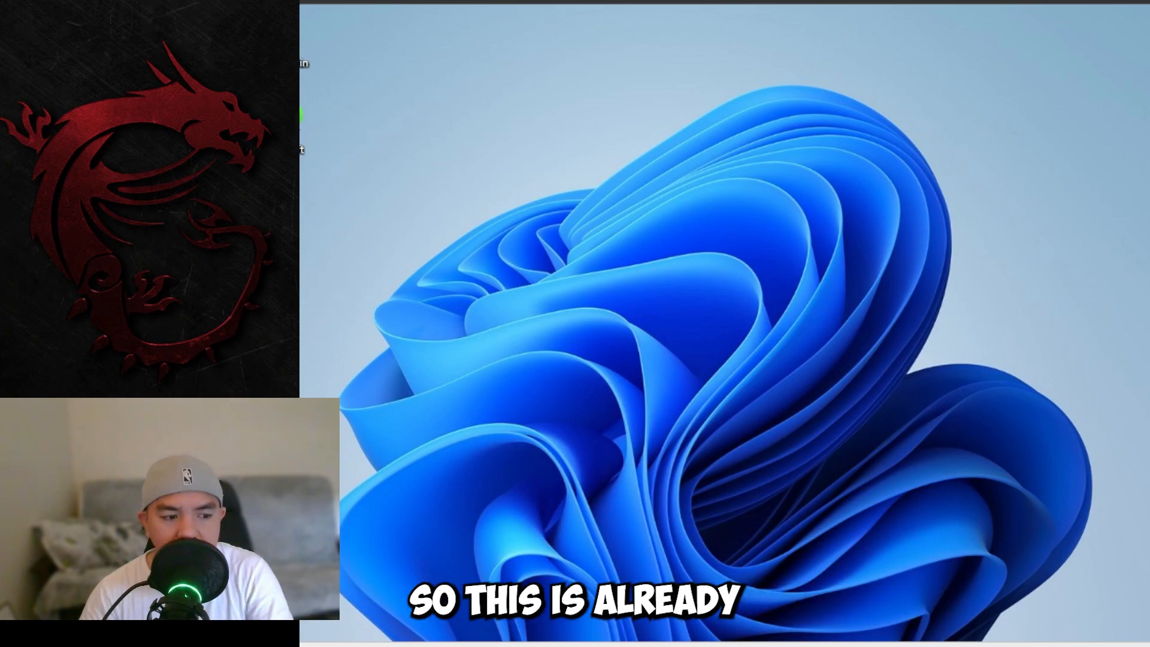
key(super)
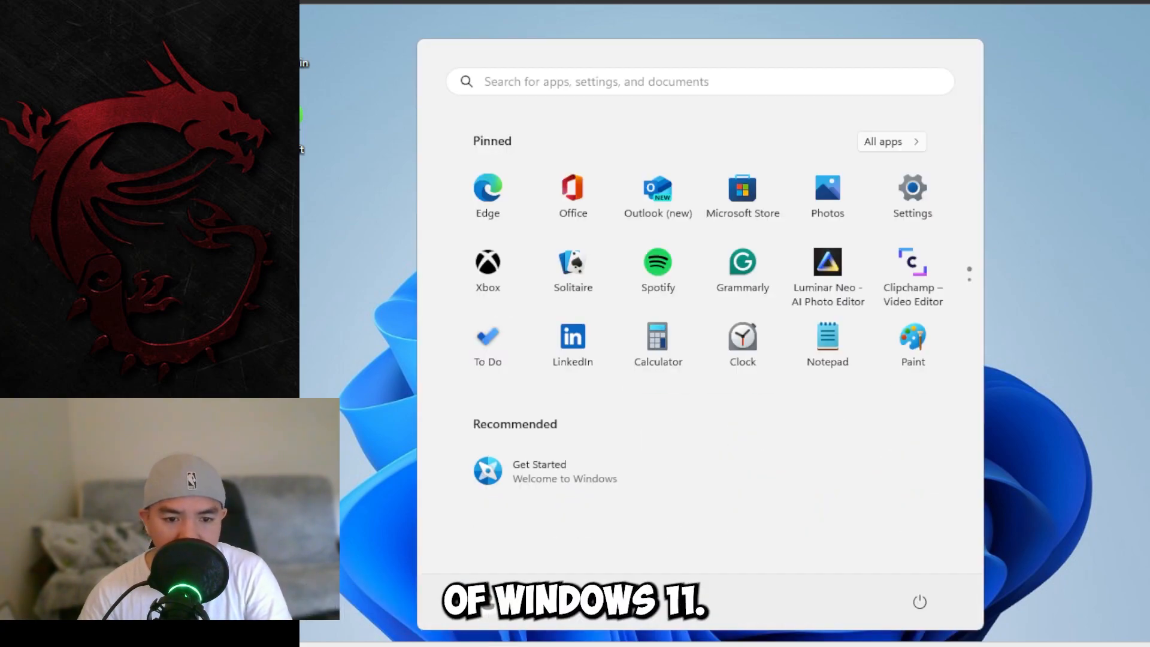
key(super)
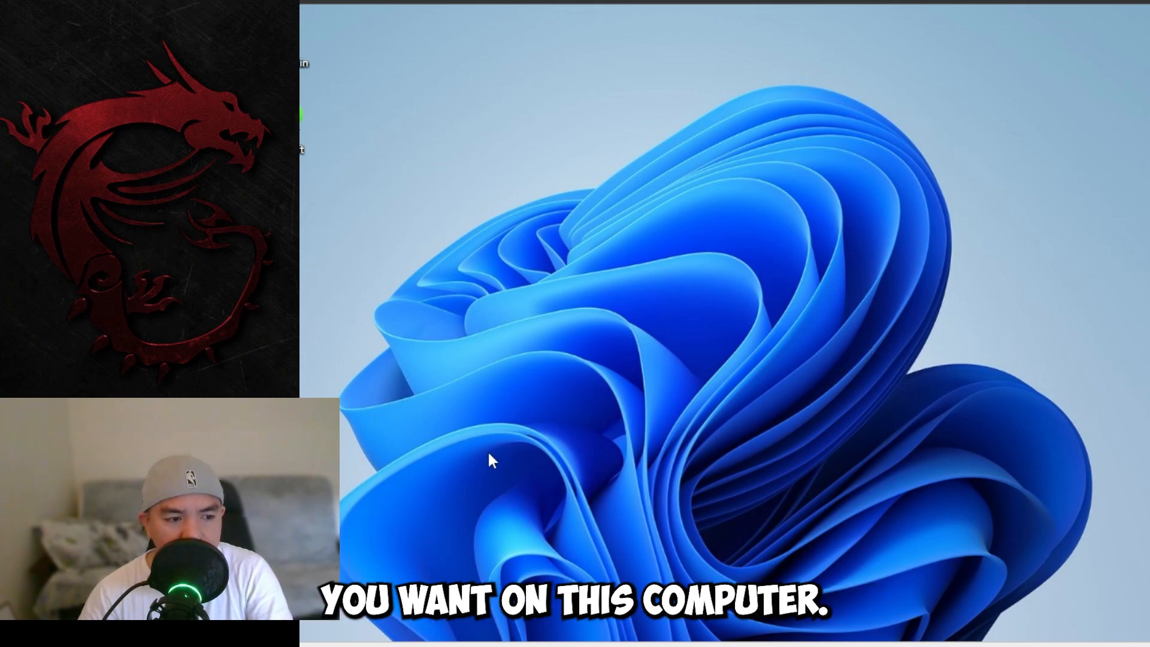
Step: Refresh the desktop twice from its context menu
right_click(575, 340)
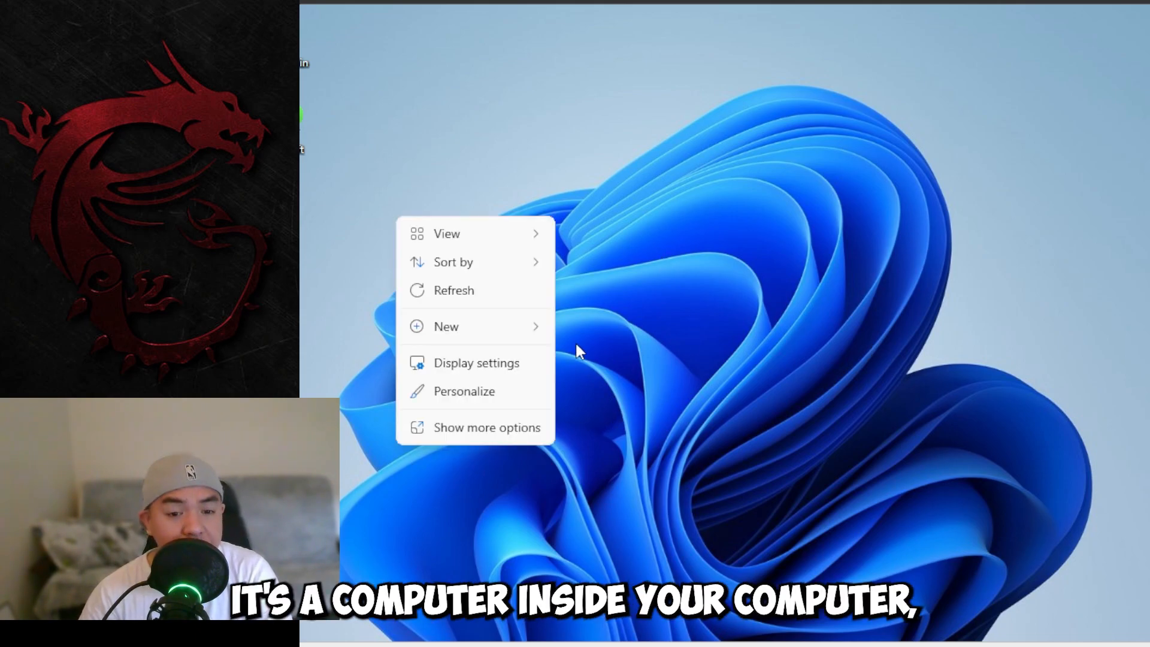
click(430, 292)
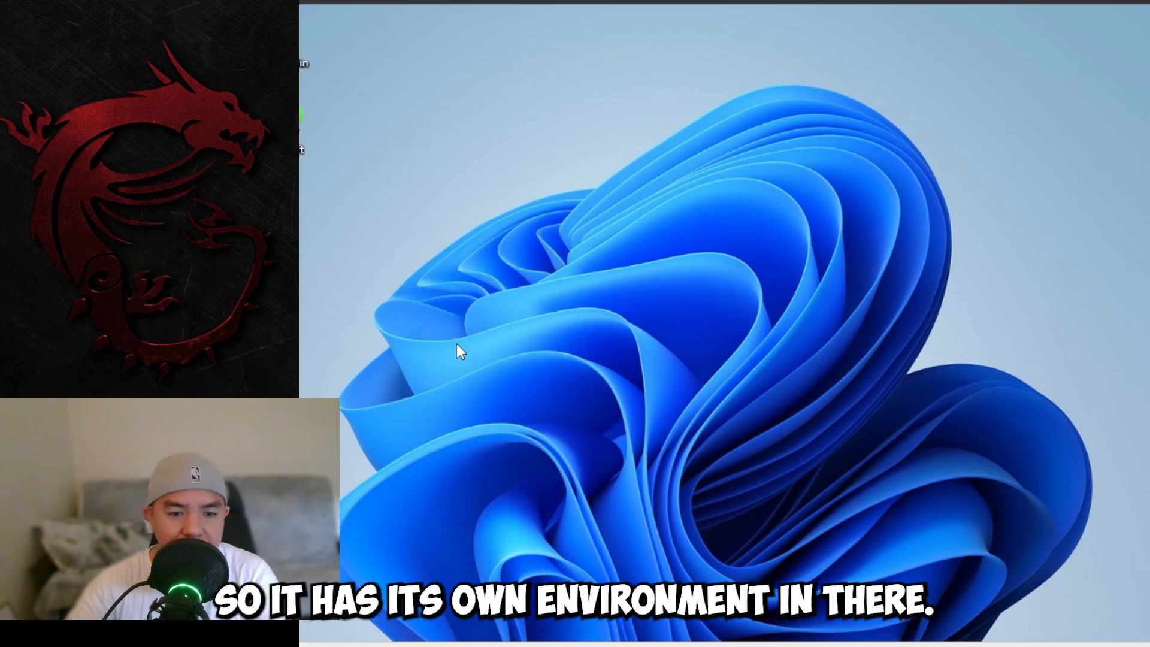
right_click(596, 300)
click(617, 374)
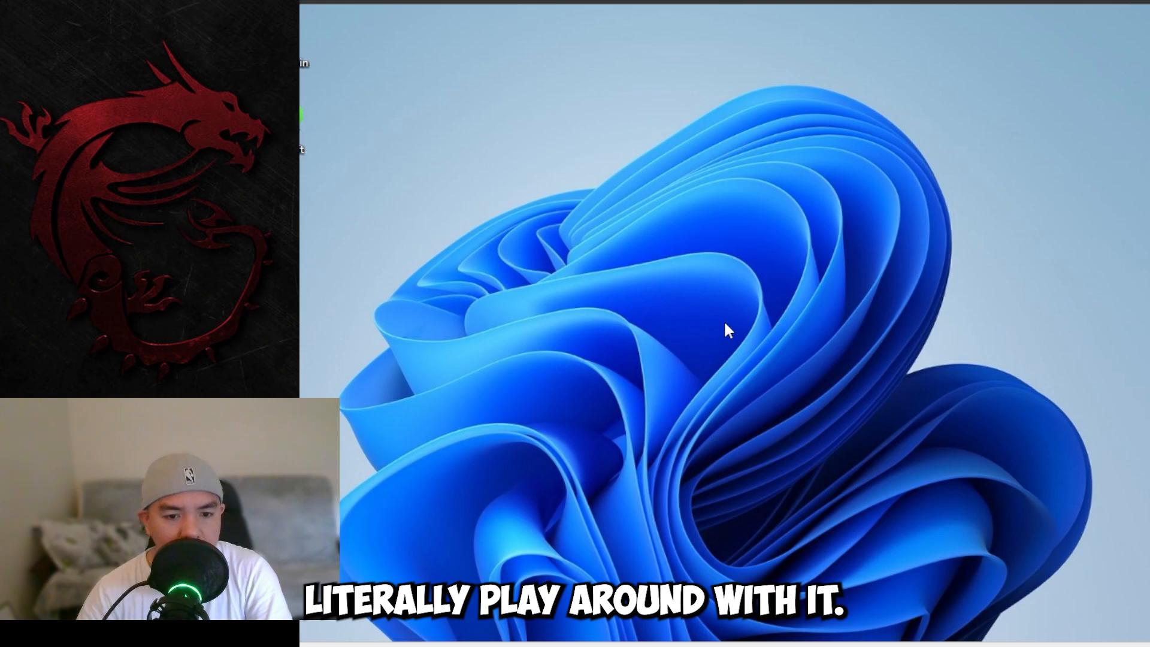